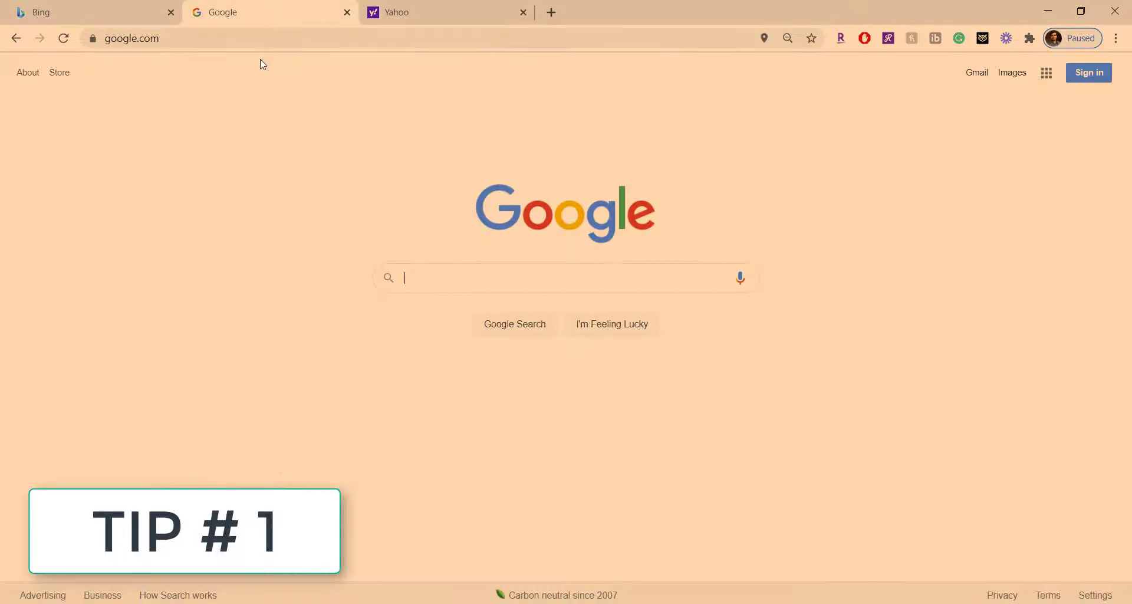
Close the Yahoo and Google tabs, restore them with Ctrl+Shift+T, then close Yahoo again
{"action": "left_click", "coordinate": [398, 18]}
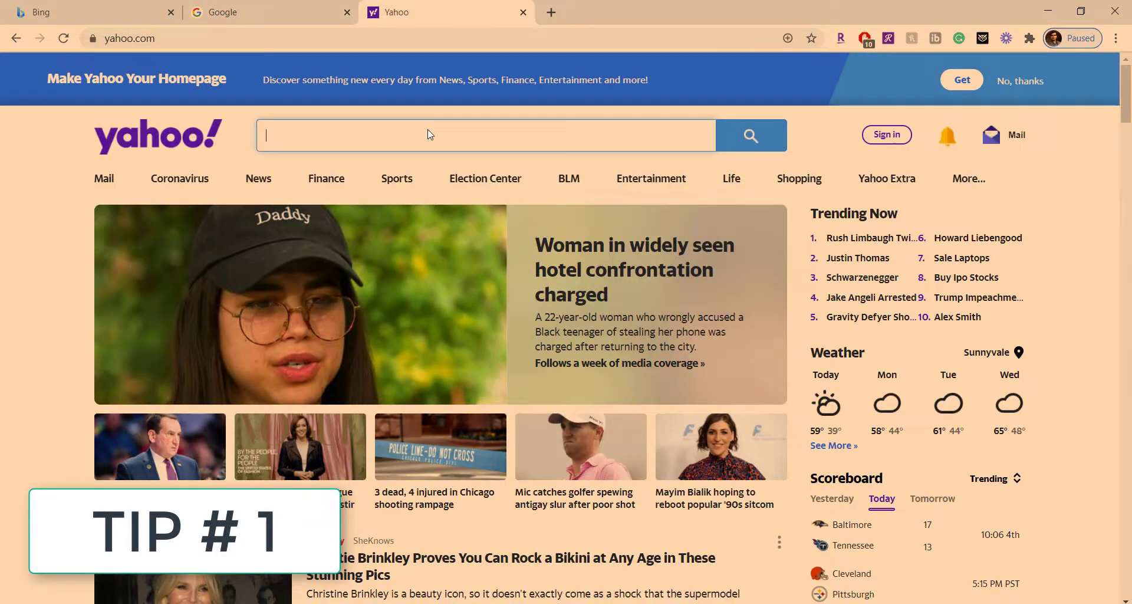
{"action": "left_click", "coordinate": [312, 22]}
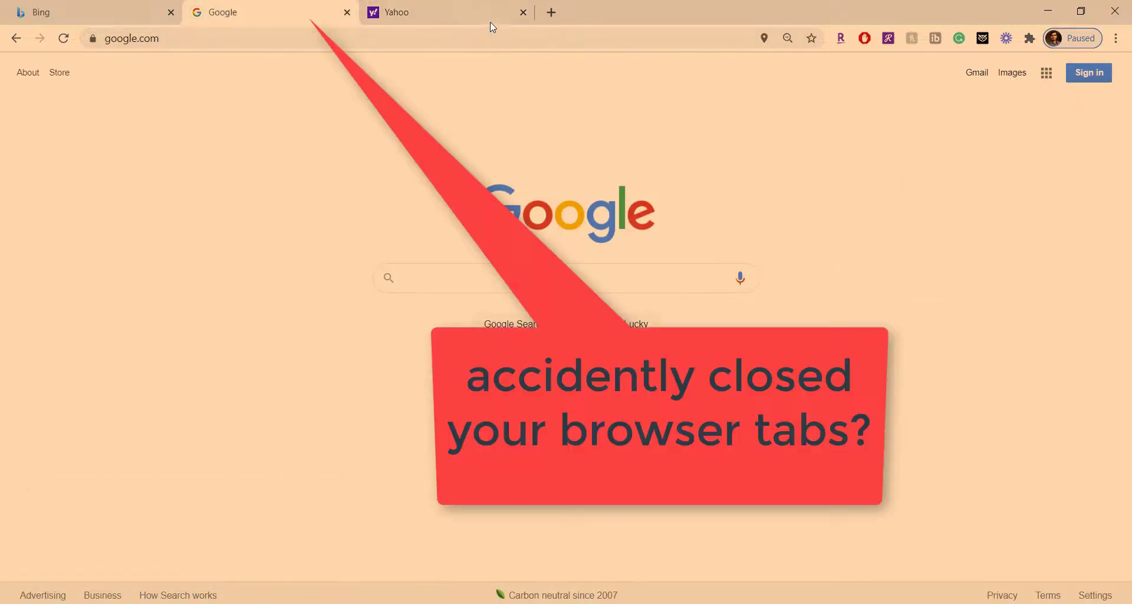
{"action": "left_click", "coordinate": [523, 13]}
{"action": "left_click", "coordinate": [347, 12]}
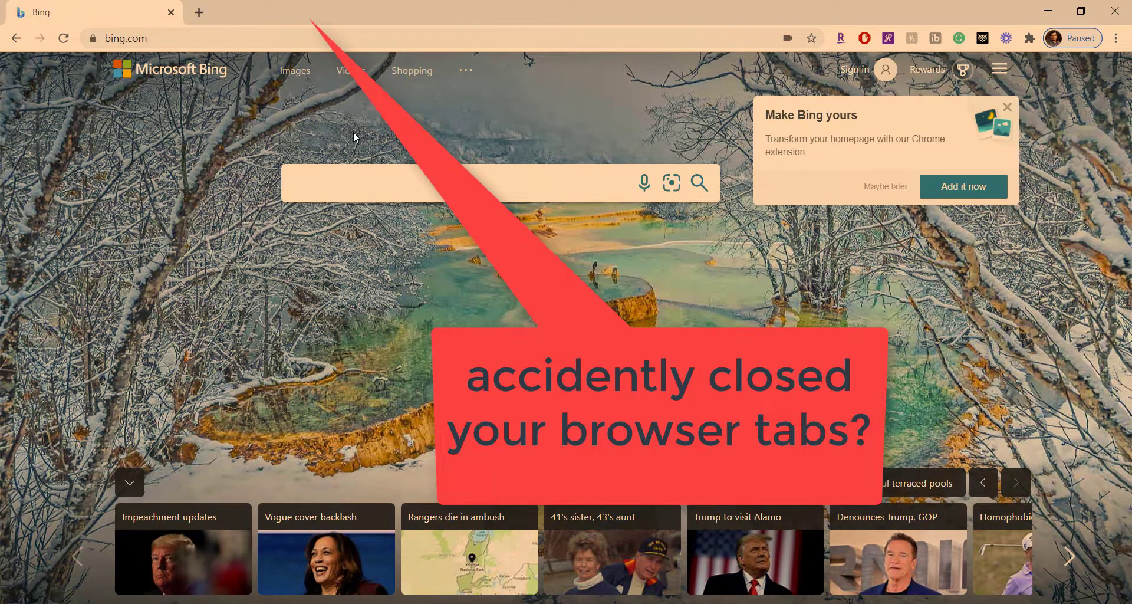
{"action": "key", "text": "ctrl+shift+t"}
{"action": "key", "text": "ctrl+shift+t"}
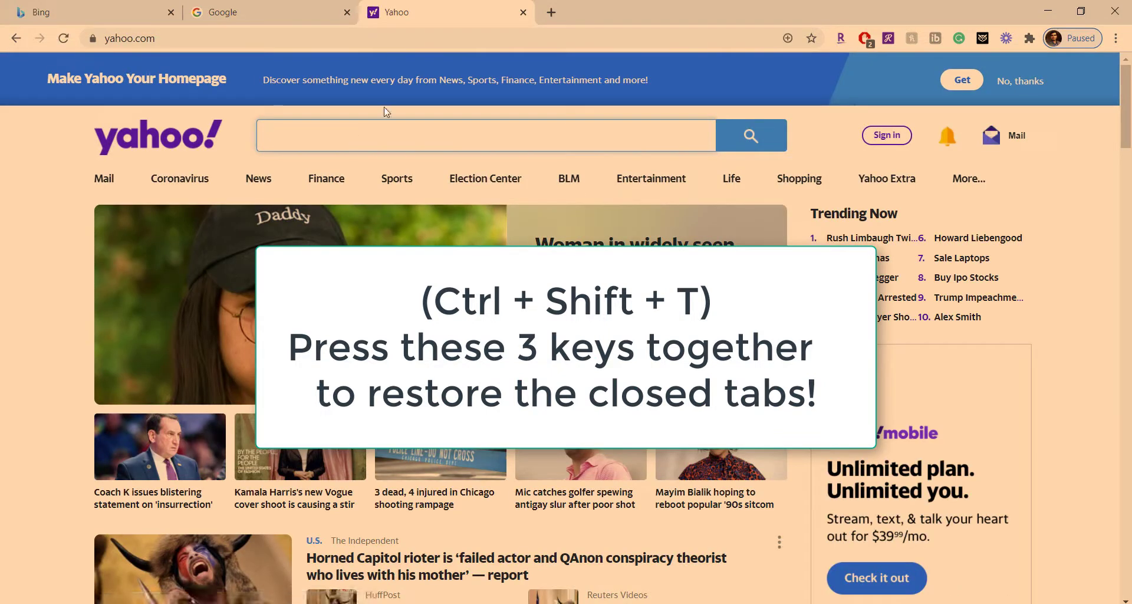
{"action": "key", "text": "ctrl+w"}
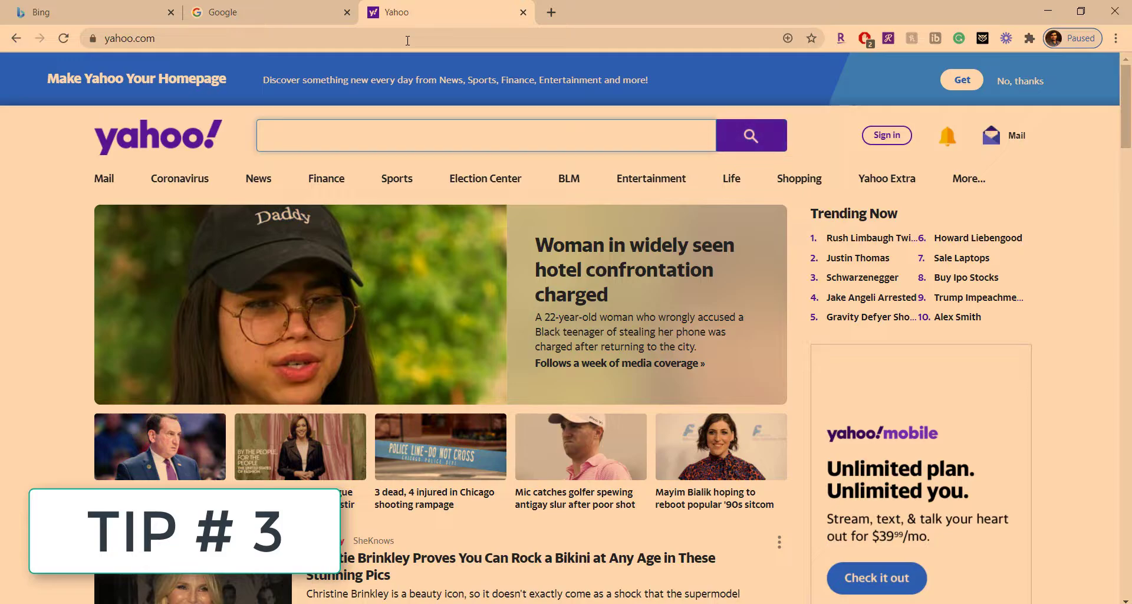
Open and close an incognito window, then load google.com in the Yahoo tab
{"action": "key", "text": "ctrl+shift+n"}
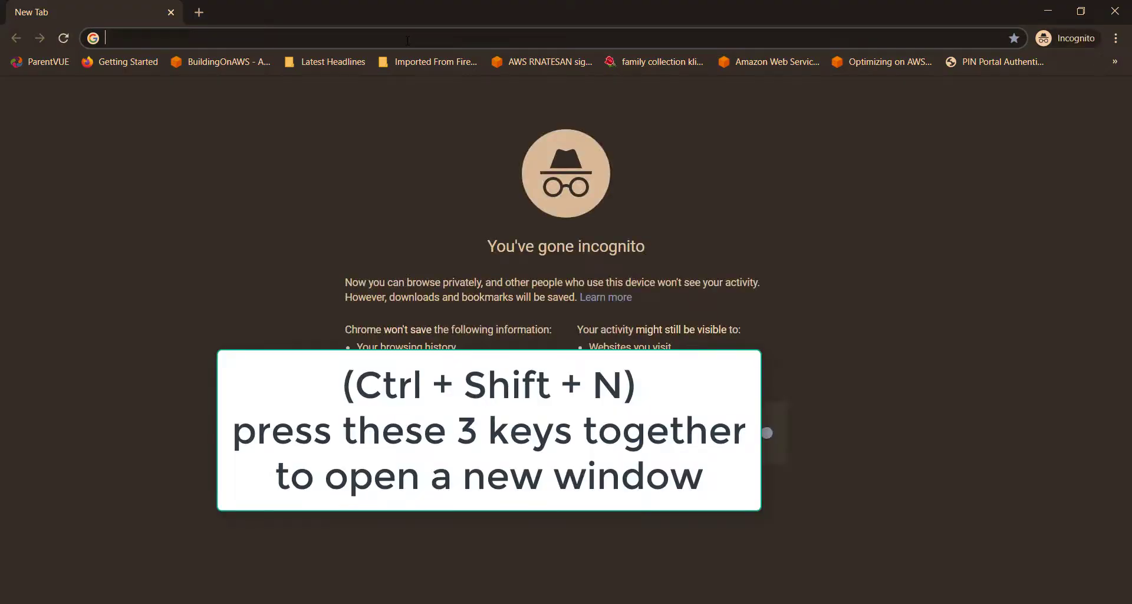
{"action": "key", "text": "ctrl+w"}
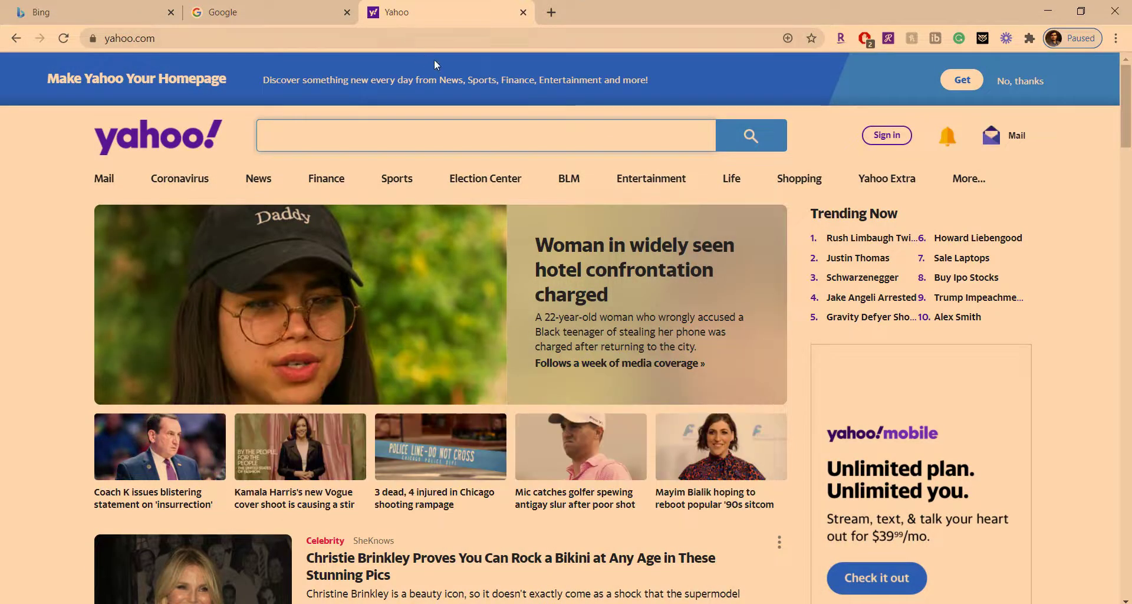
{"action": "left_click", "coordinate": [269, 43]}
{"action": "type", "text": "google"}
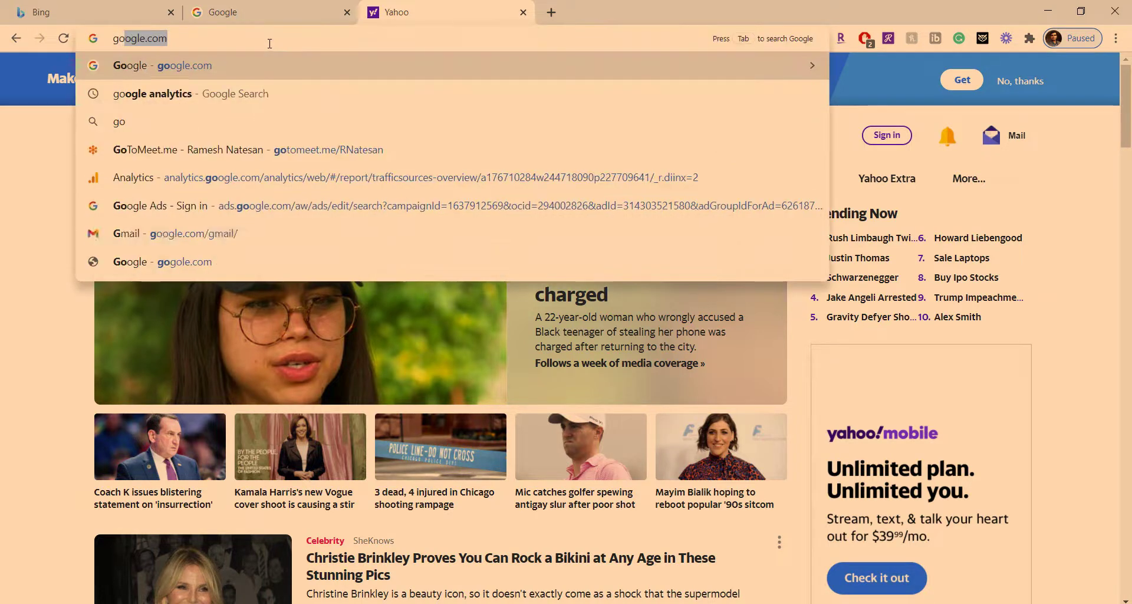
{"action": "key", "text": "Return"}
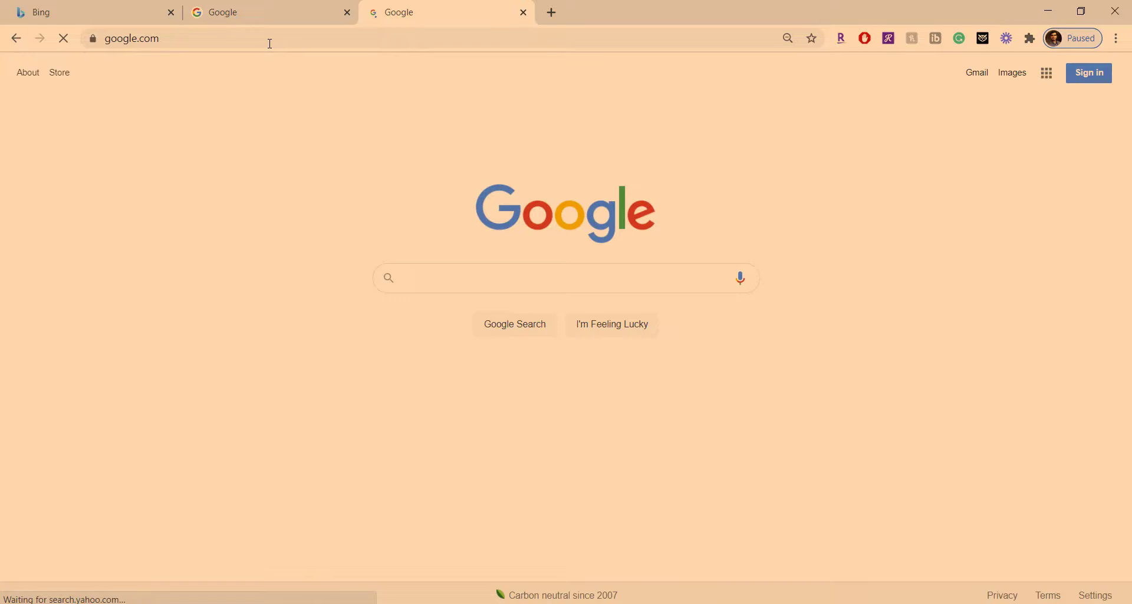
{"action": "left_click", "coordinate": [269, 43]}
{"action": "type", "text": "goo"}
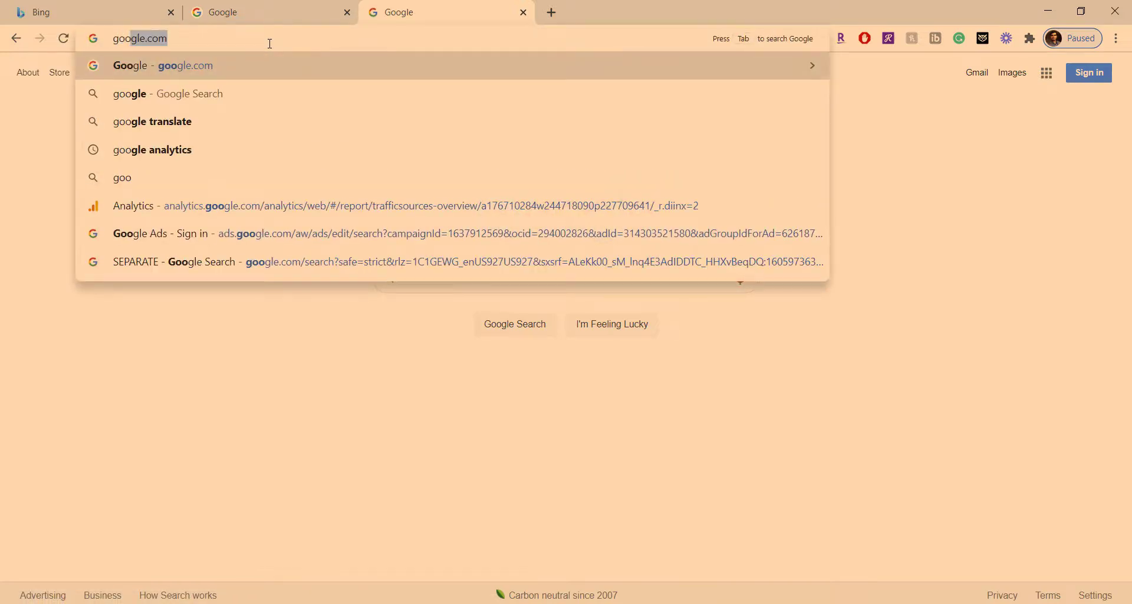
{"action": "key", "text": "Return"}
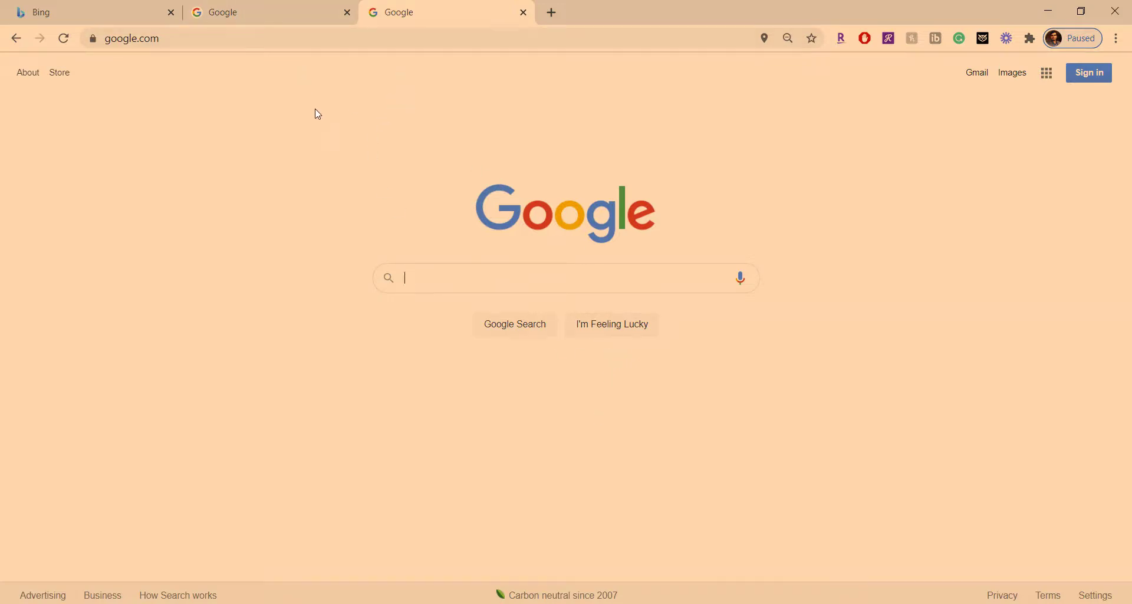
Load msn.com with Ctrl+L and Ctrl+Enter, browse it, then close the MSN tab
{"action": "key", "text": "ctrl+l"}
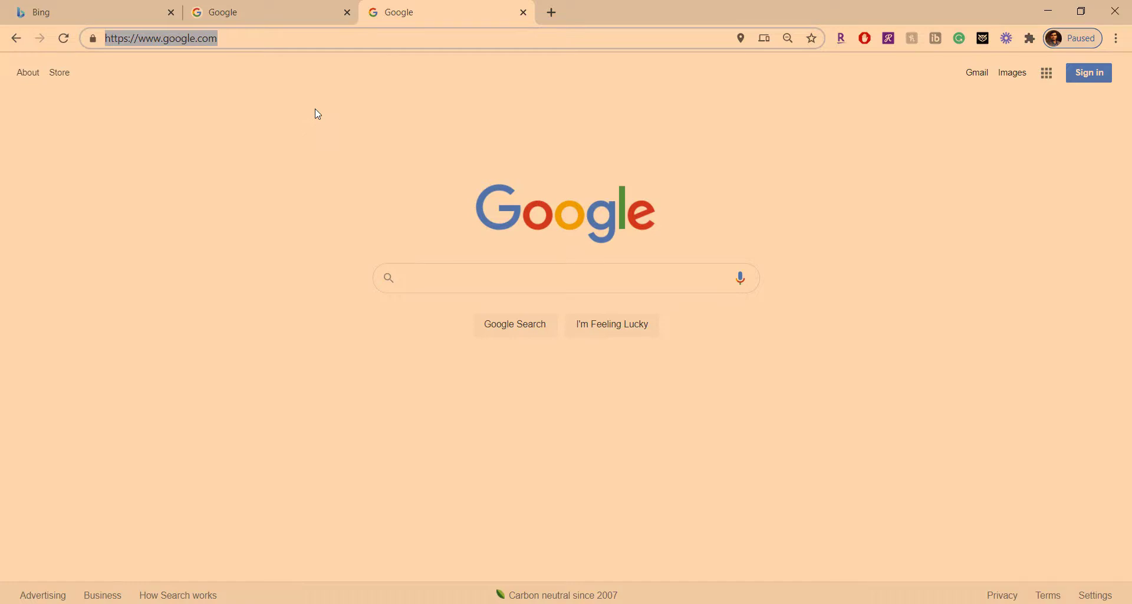
{"action": "type", "text": "msn"}
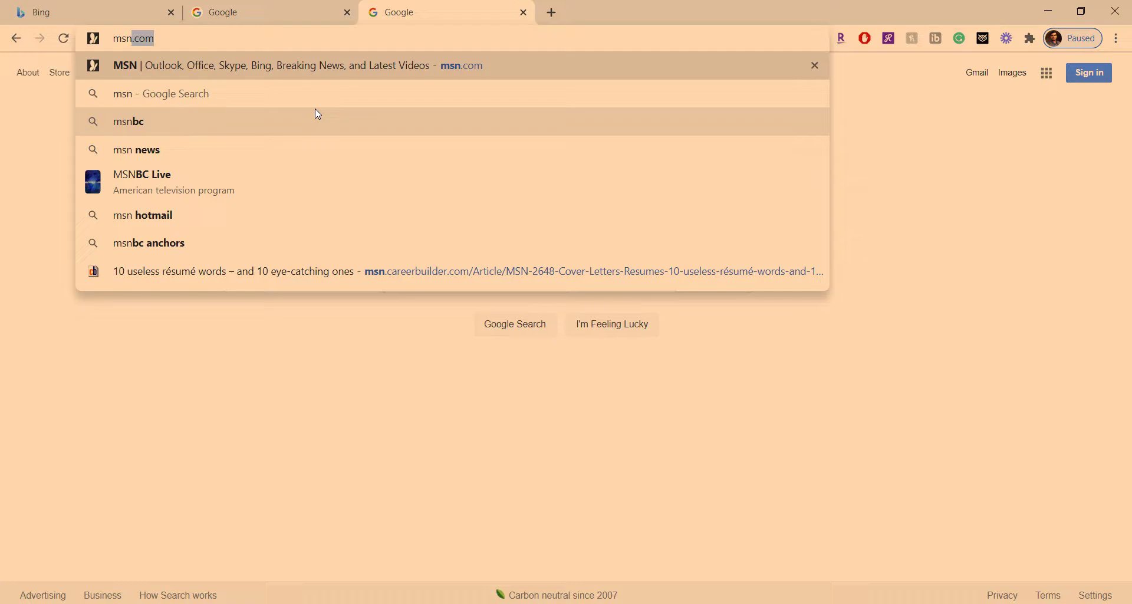
{"action": "key", "text": "BackSpace"}
{"action": "key", "text": "ctrl+Return"}
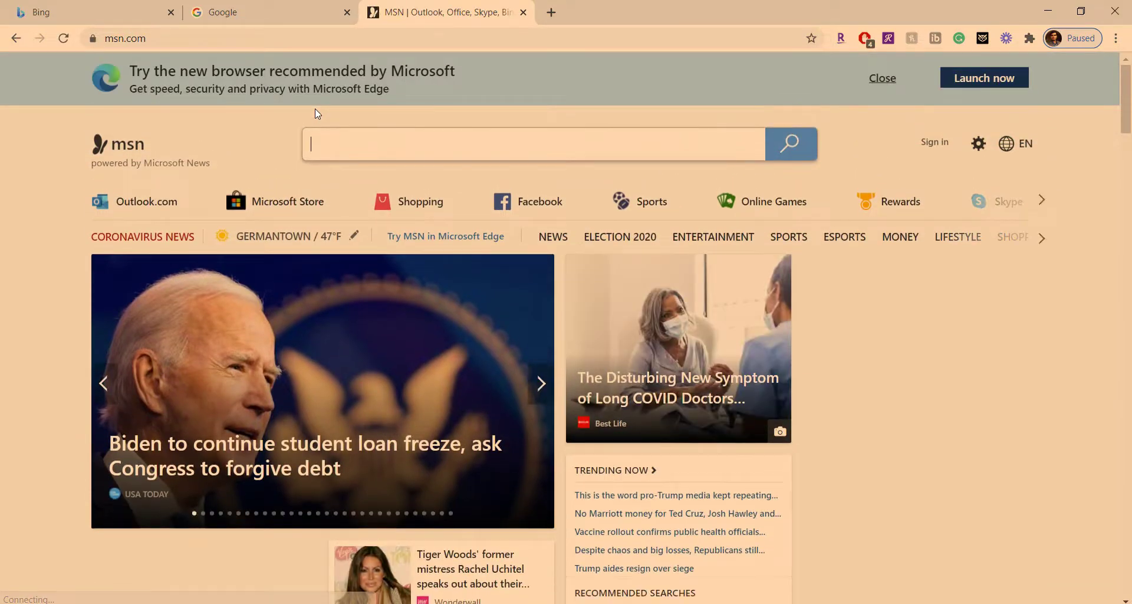
{"action": "scroll", "coordinate": [259, 150], "scroll_direction": "down", "scroll_amount": 3}
{"action": "scroll", "coordinate": [258, 149], "scroll_direction": "down", "scroll_amount": 5}
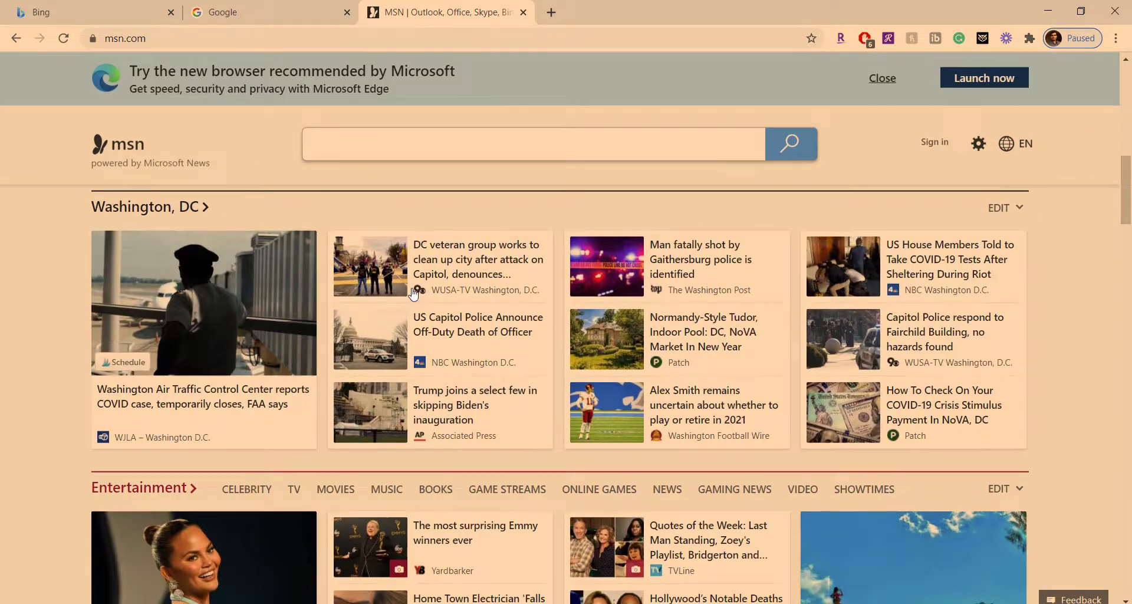
{"action": "scroll", "coordinate": [404, 207], "scroll_direction": "up", "scroll_amount": 5}
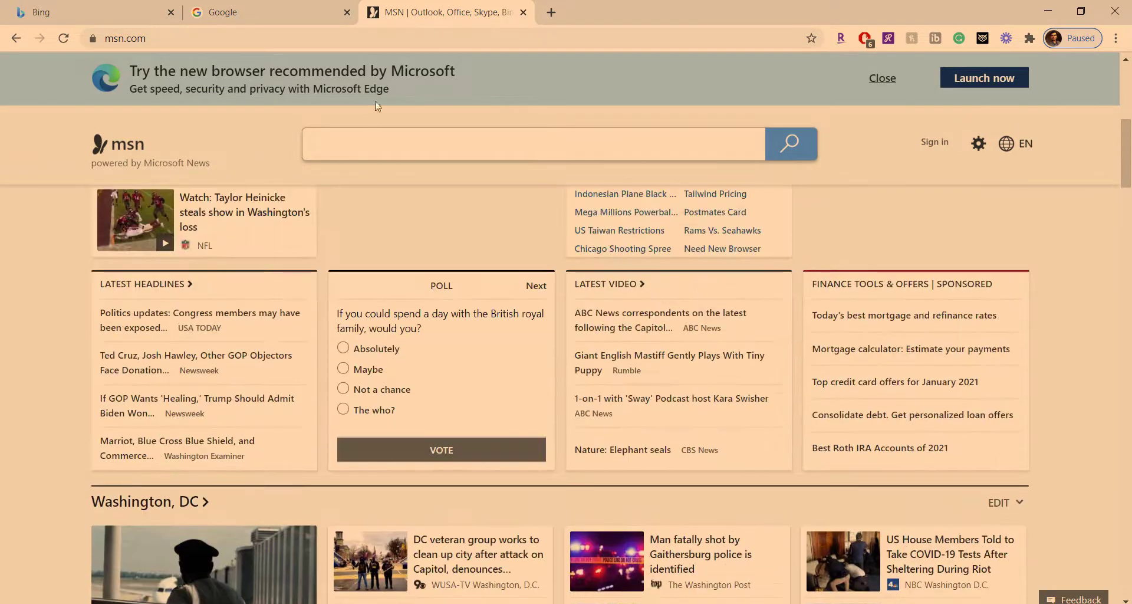
{"action": "left_click", "coordinate": [523, 12]}
{"action": "left_click", "coordinate": [409, 277]}
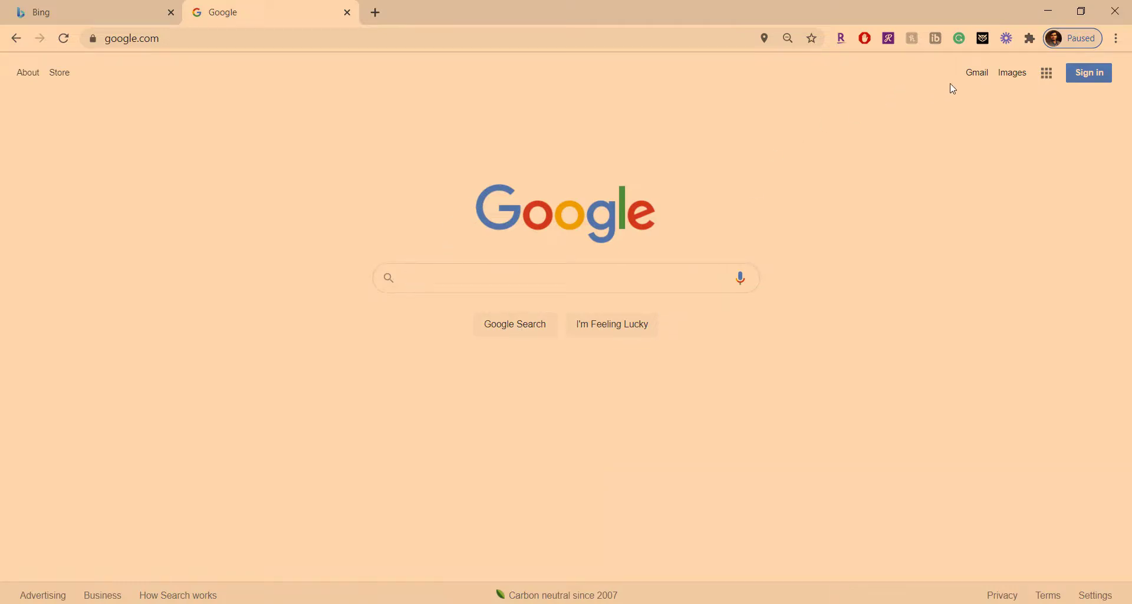
{"action": "left_click", "coordinate": [1012, 78]}
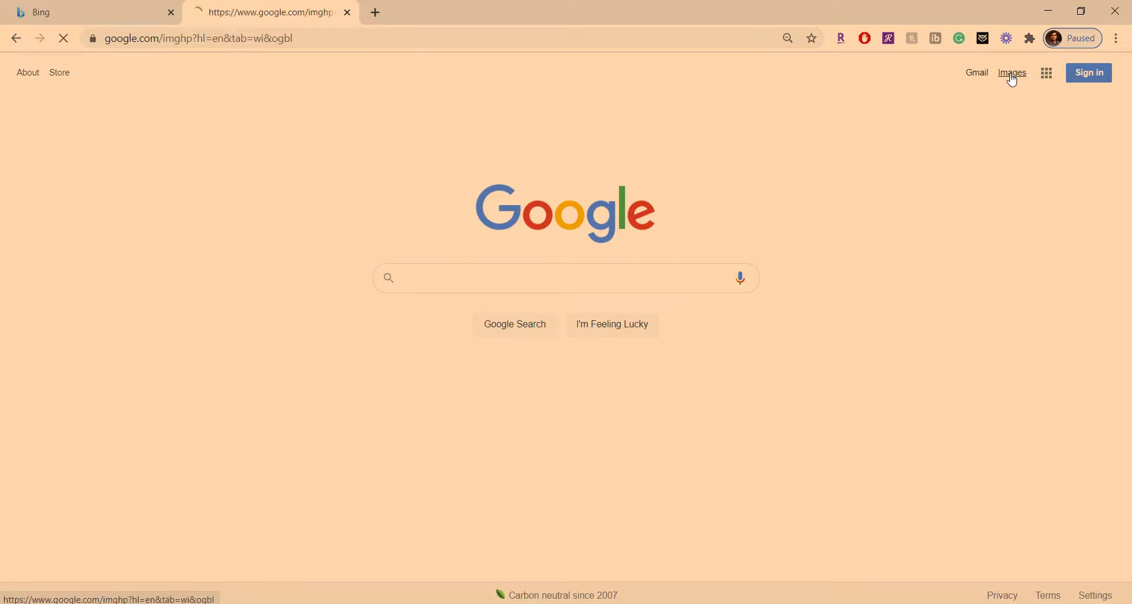
{"action": "left_click", "coordinate": [20, 38]}
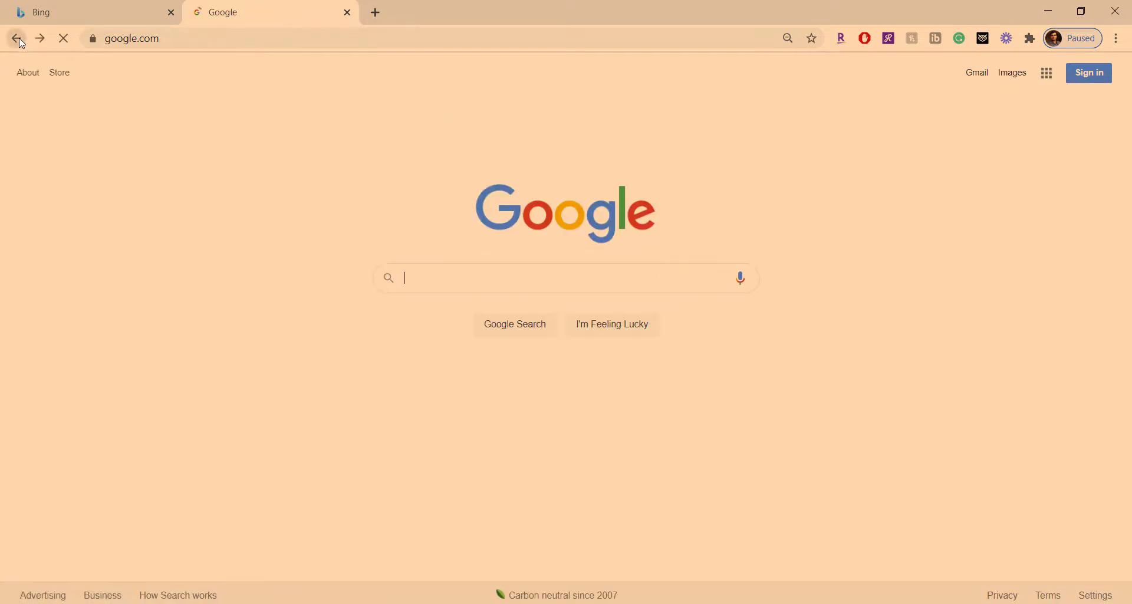
{"action": "middle_click", "coordinate": [1023, 76]}
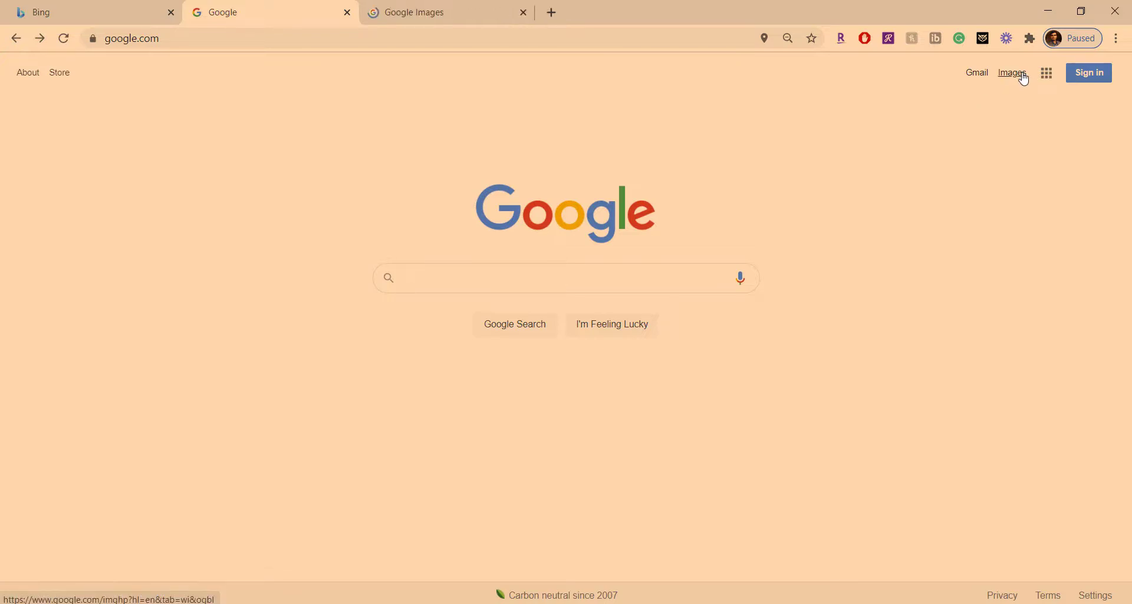
{"action": "left_click", "coordinate": [442, 14]}
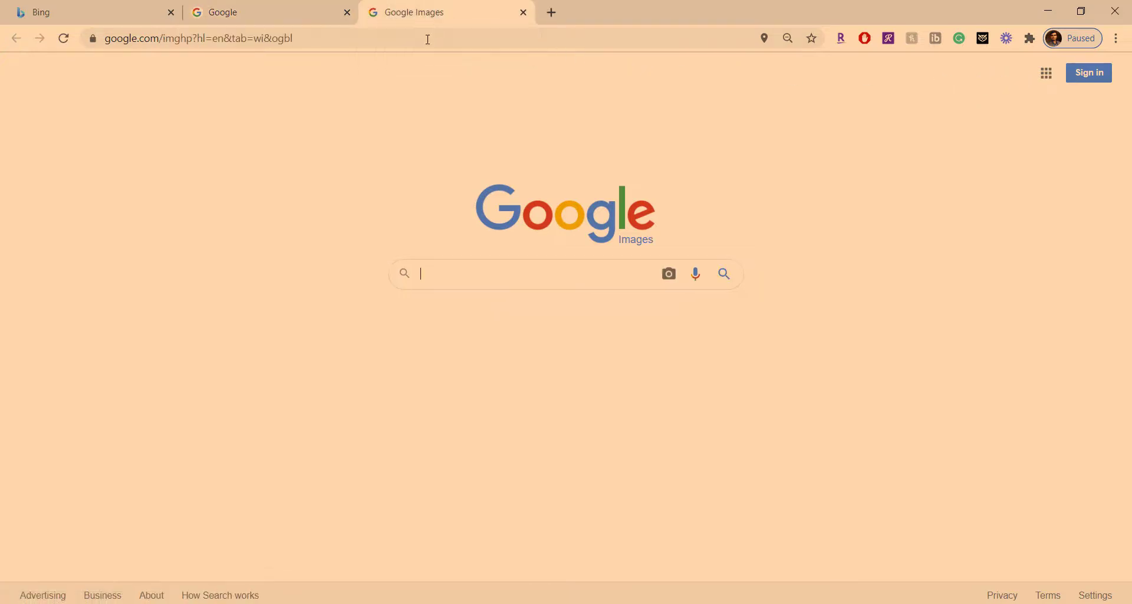
{"action": "left_click", "coordinate": [523, 13]}
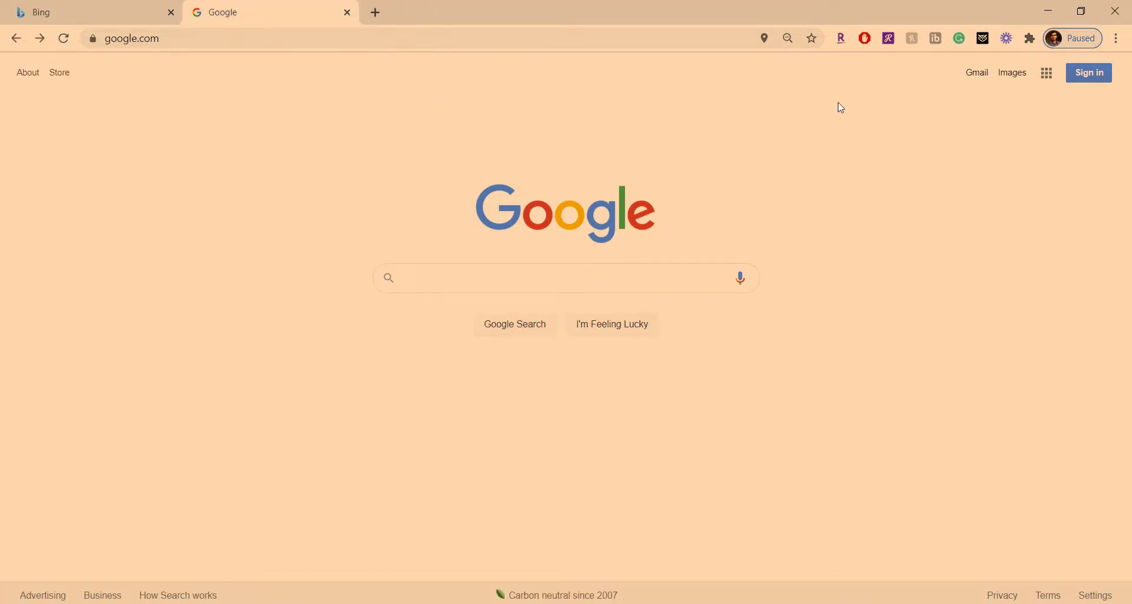
{"action": "left_click", "coordinate": [1043, 82]}
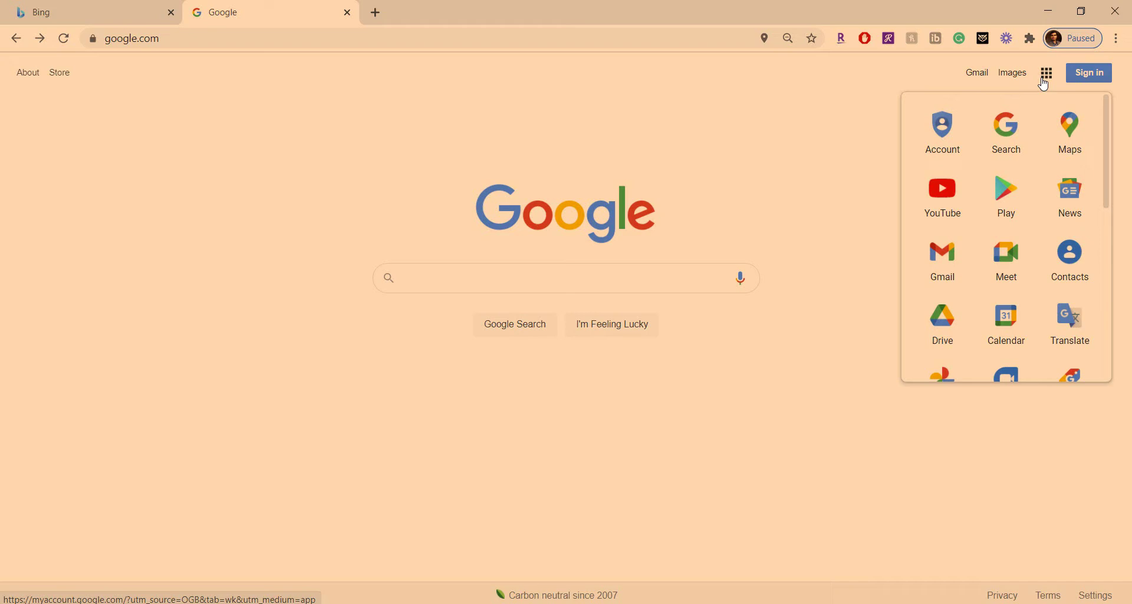
{"action": "left_click", "coordinate": [1044, 85]}
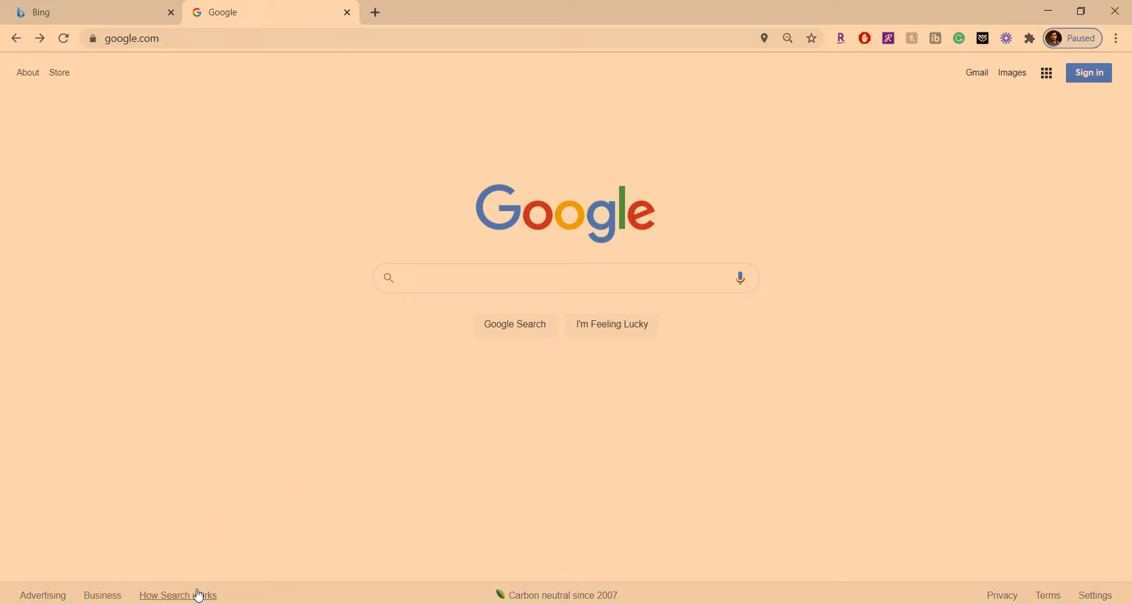
{"action": "right_click", "coordinate": [215, 150]}
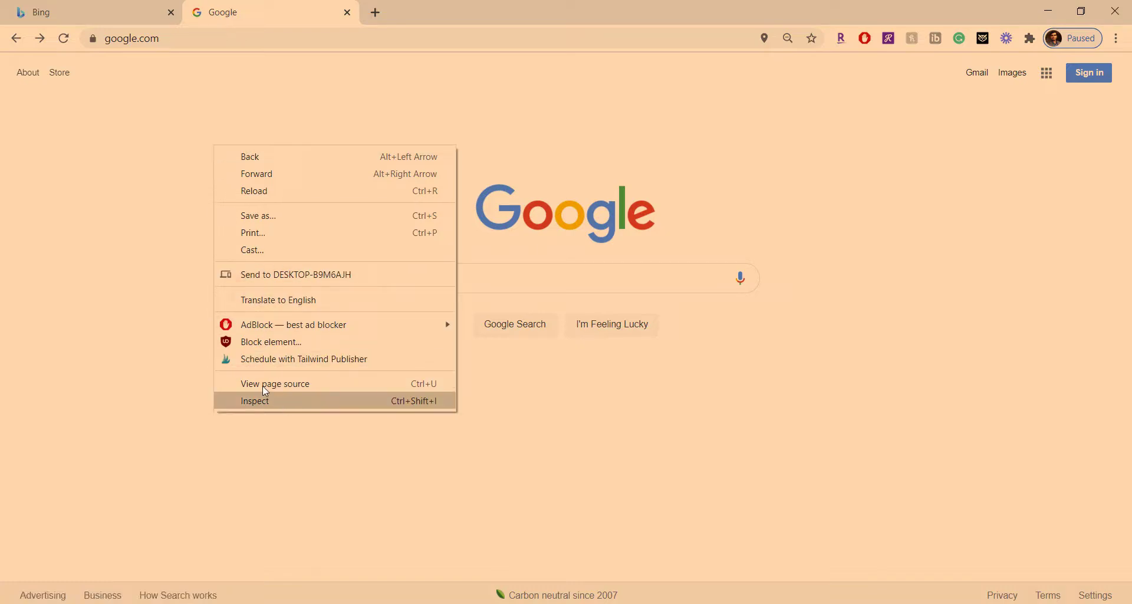
{"action": "left_click", "coordinate": [313, 384]}
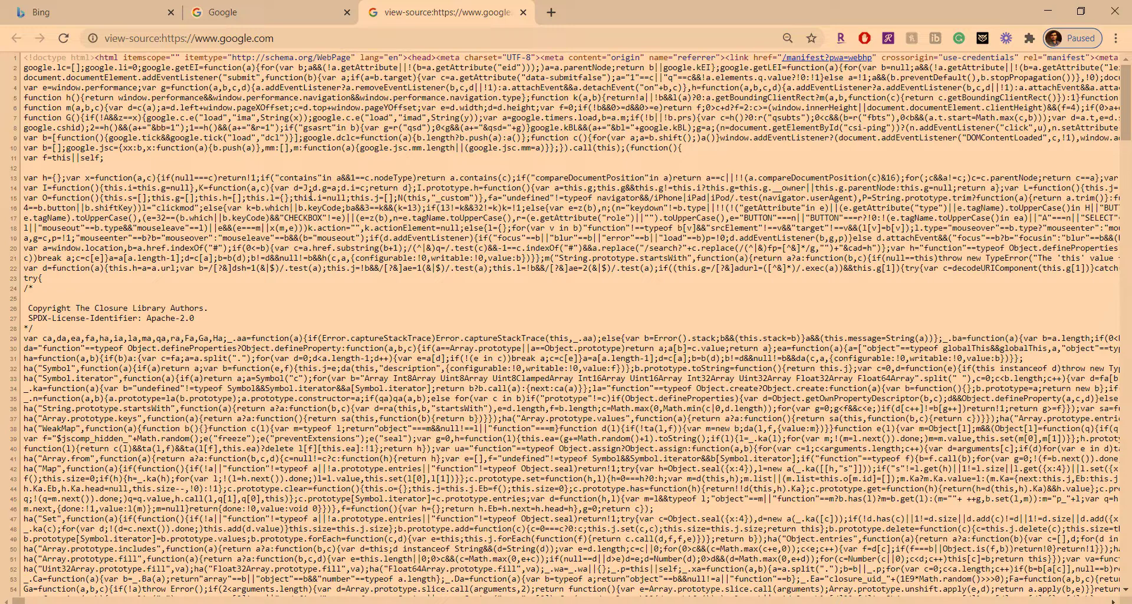
{"action": "key", "text": "ctrl+w"}
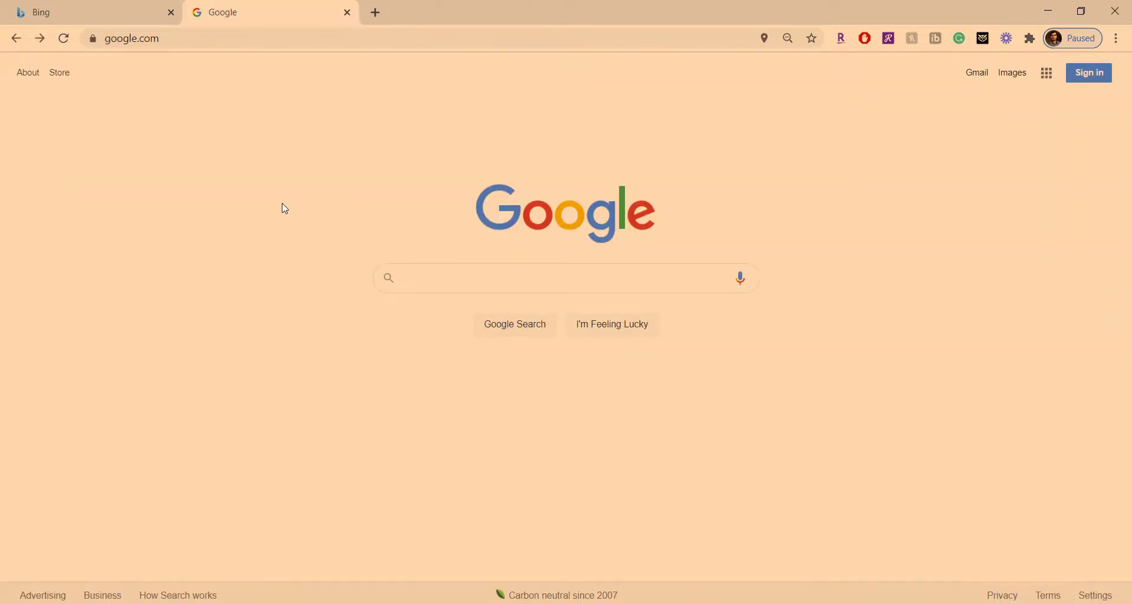
{"action": "key", "text": "ctrl+u"}
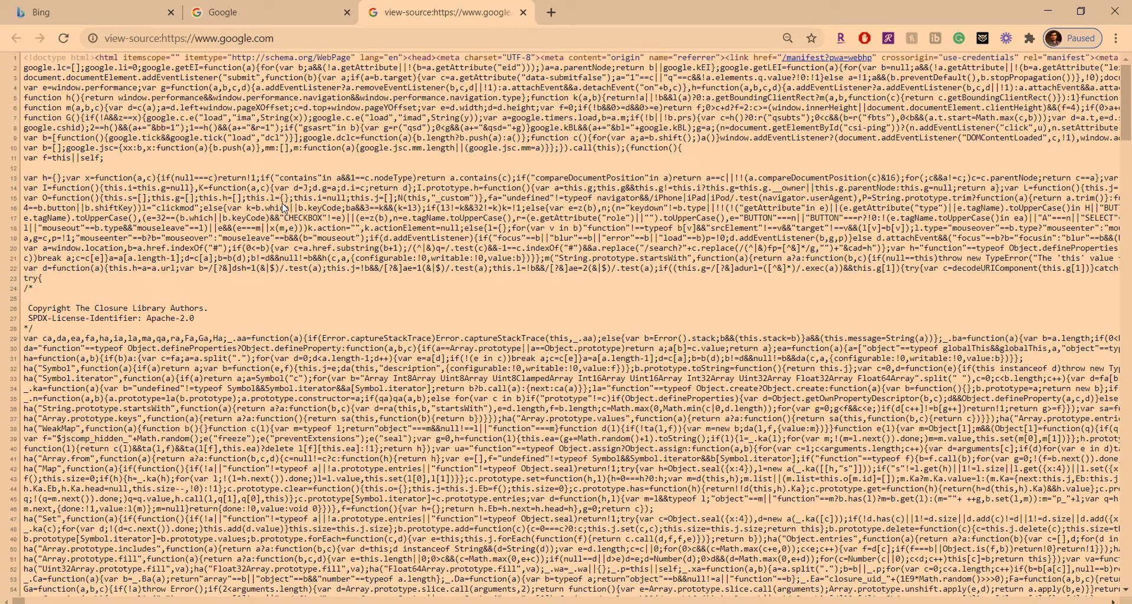
{"action": "key", "text": "ctrl+w"}
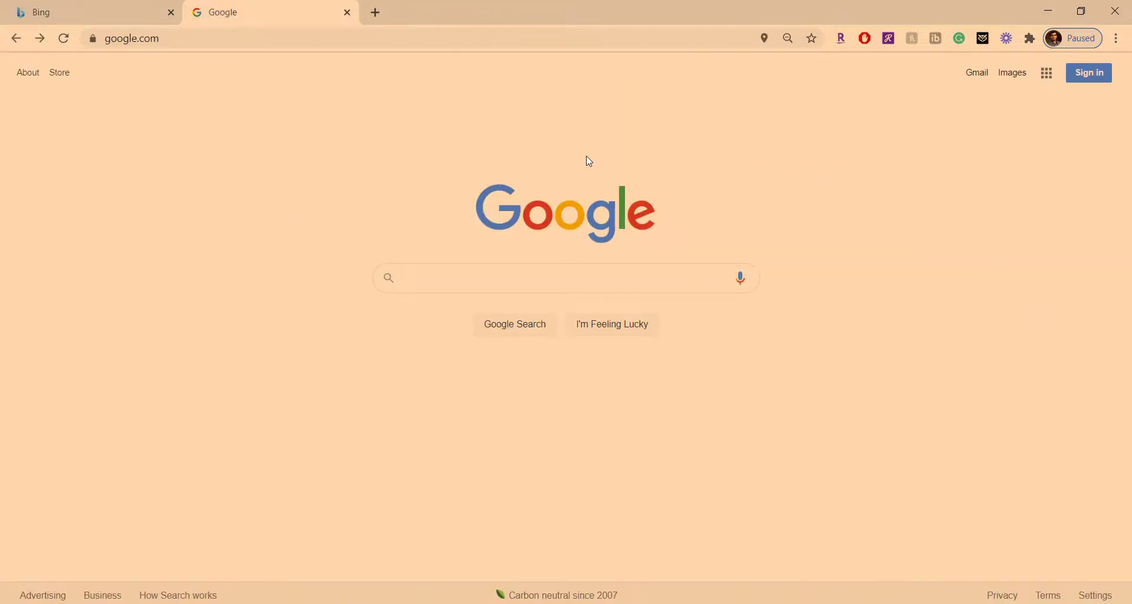
{"action": "right_click", "coordinate": [673, 105]}
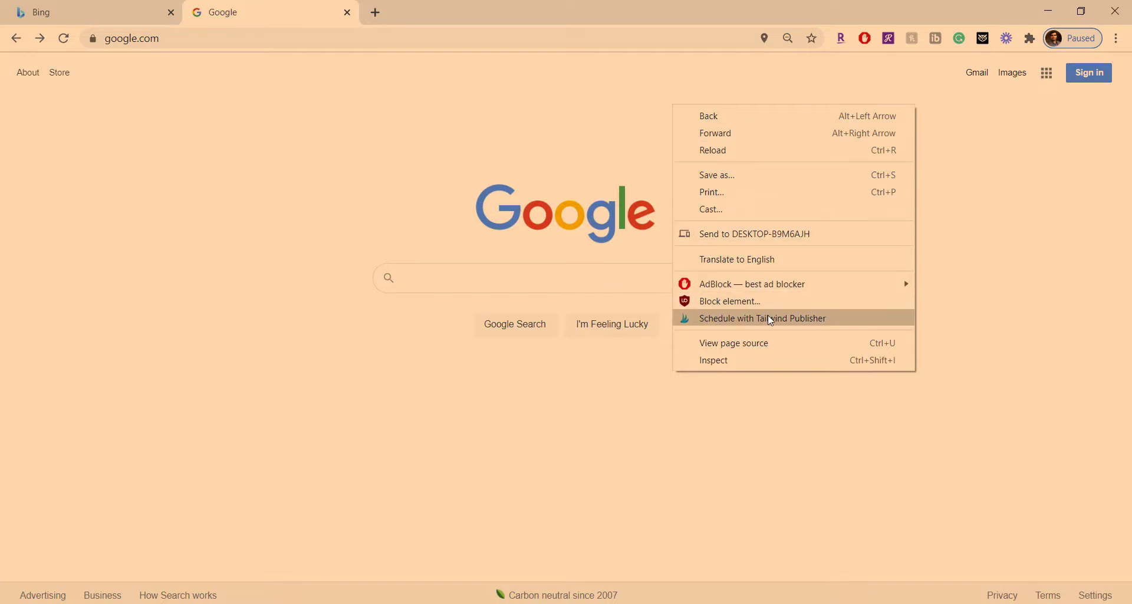
{"action": "left_click", "coordinate": [779, 411]}
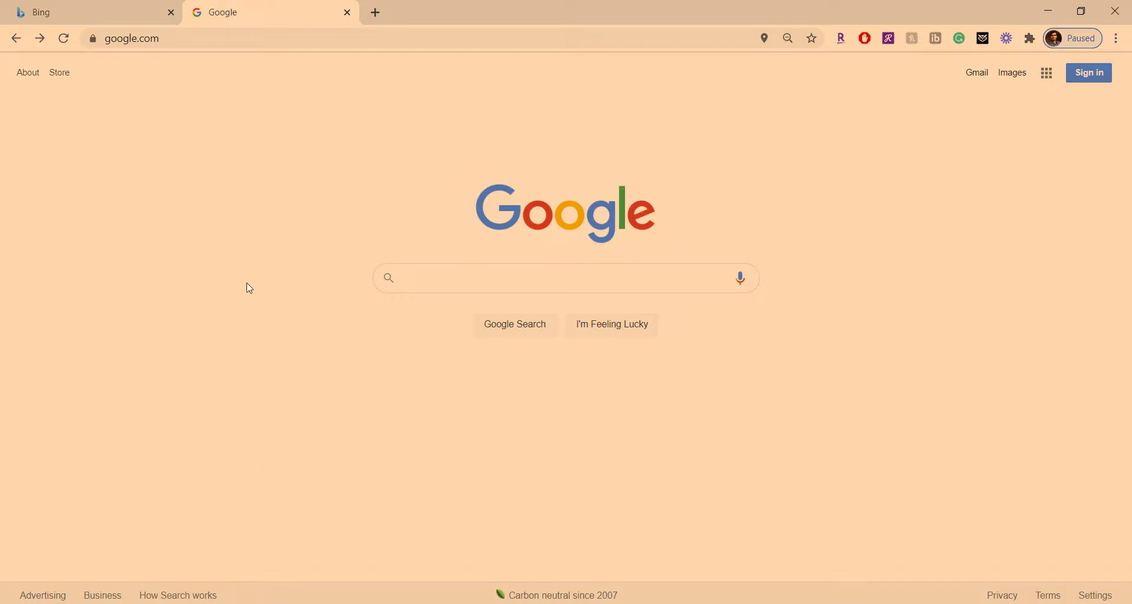
Replace Google with youtube.com in the current tab and scroll through the YouTube home page
{"action": "key", "text": "ctrl+l"}
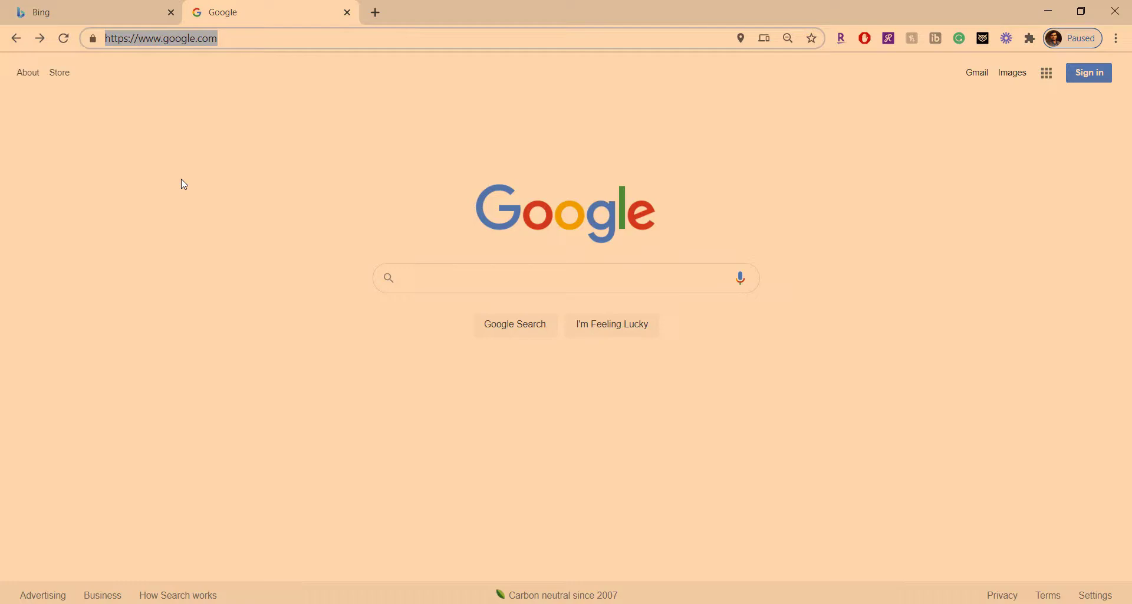
{"action": "type", "text": "y"}
{"action": "key", "text": "BackSpace"}
{"action": "key", "text": "BackSpace"}
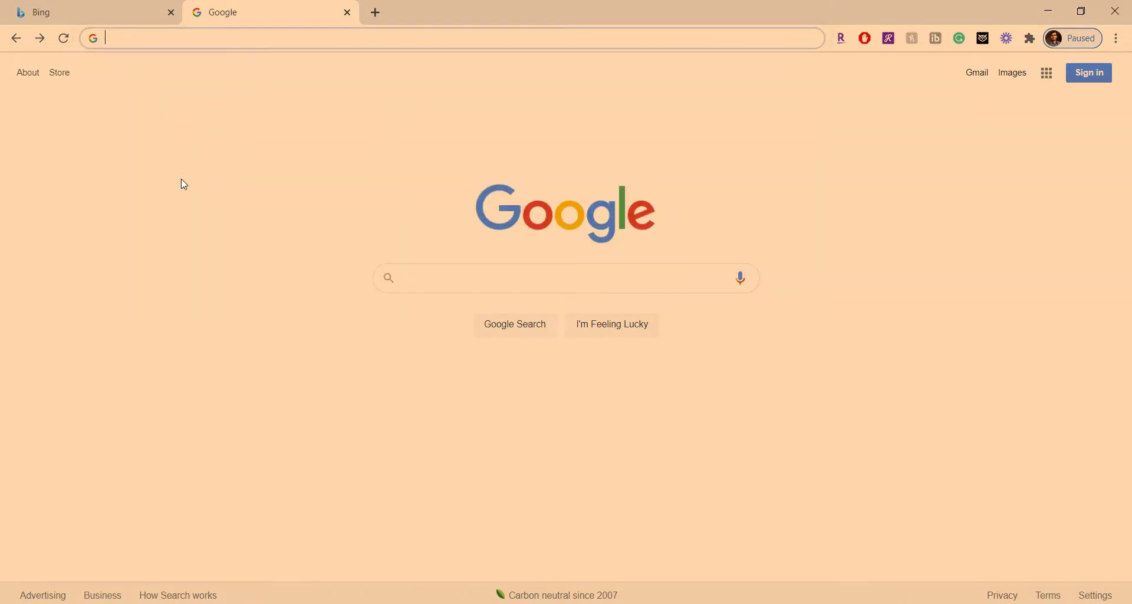
{"action": "type", "text": "youtube.com"}
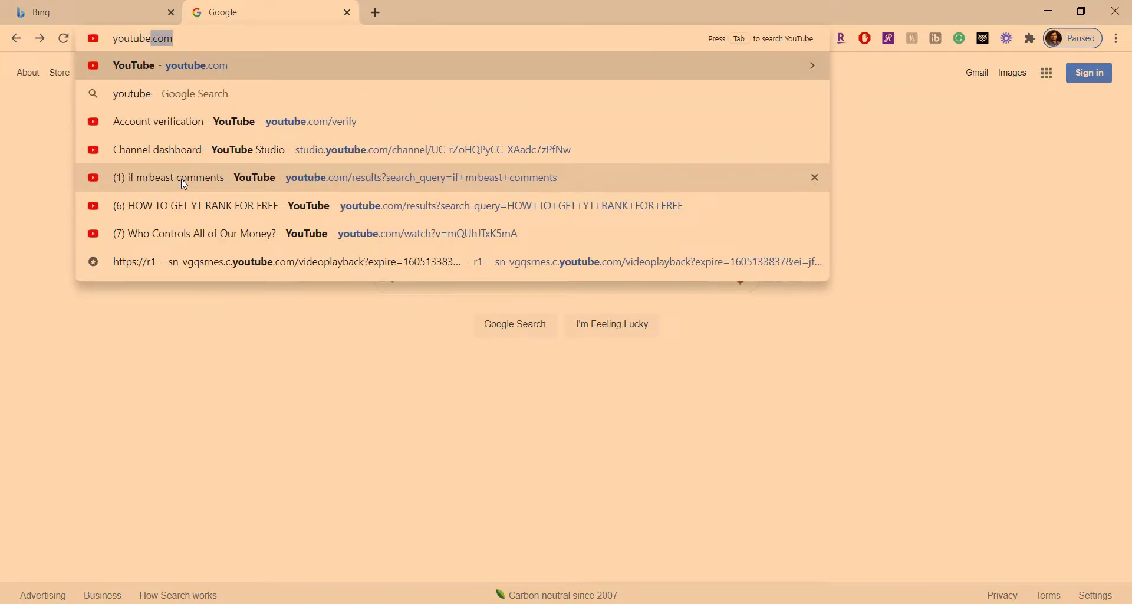
{"action": "key", "text": "Return"}
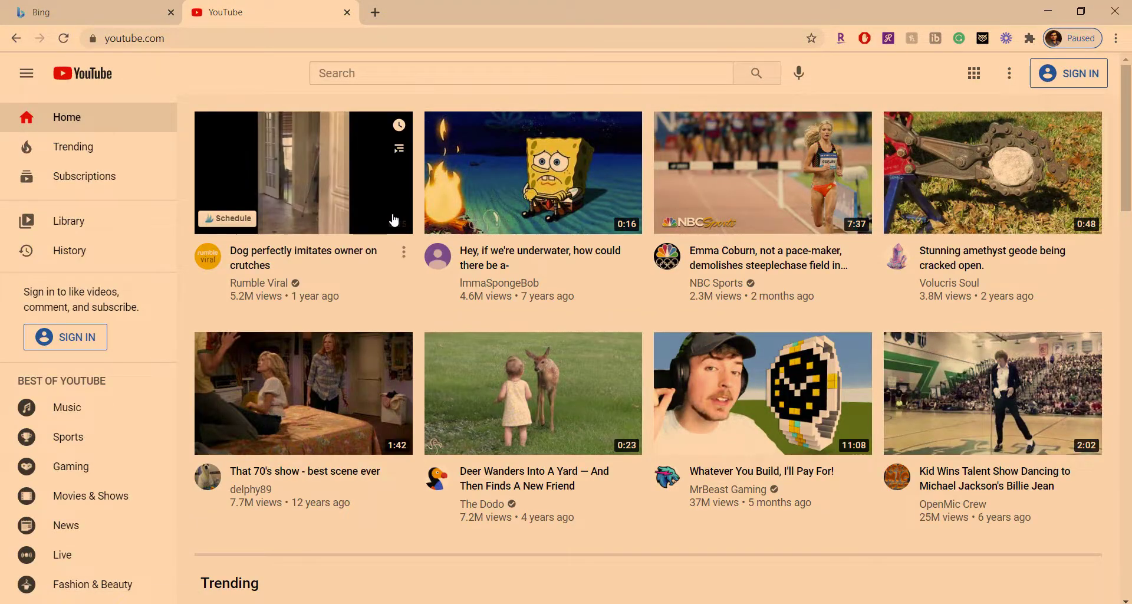
{"action": "scroll", "coordinate": [397, 223], "scroll_direction": "down", "scroll_amount": 6}
{"action": "scroll", "coordinate": [398, 223], "scroll_direction": "down", "scroll_amount": 15}
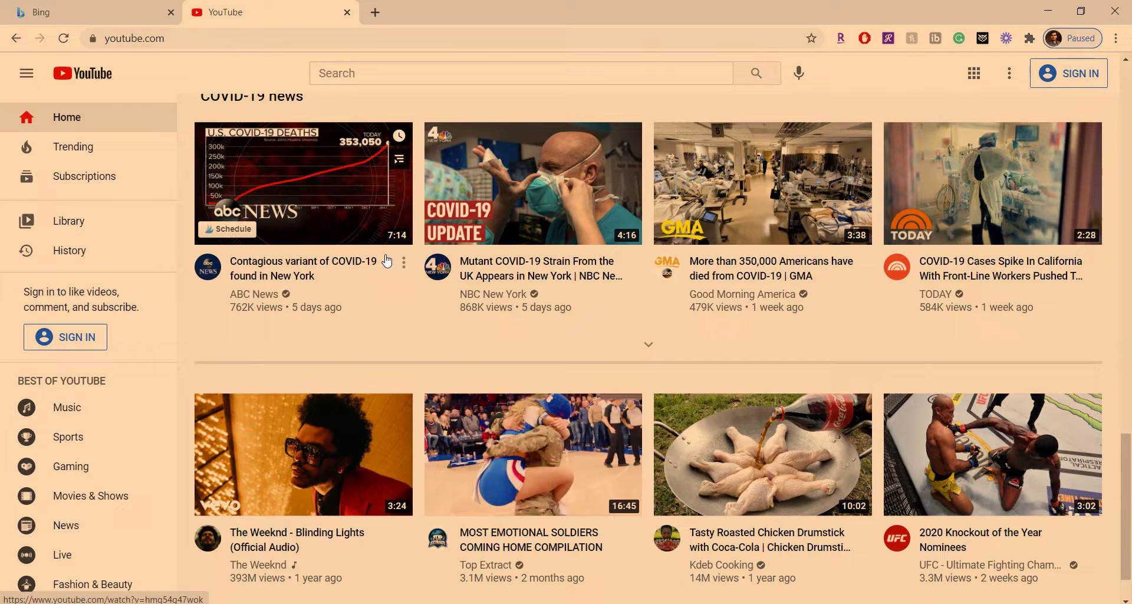
{"action": "scroll", "coordinate": [385, 286], "scroll_direction": "down", "scroll_amount": 5}
{"action": "scroll", "coordinate": [385, 285], "scroll_direction": "up", "scroll_amount": 6}
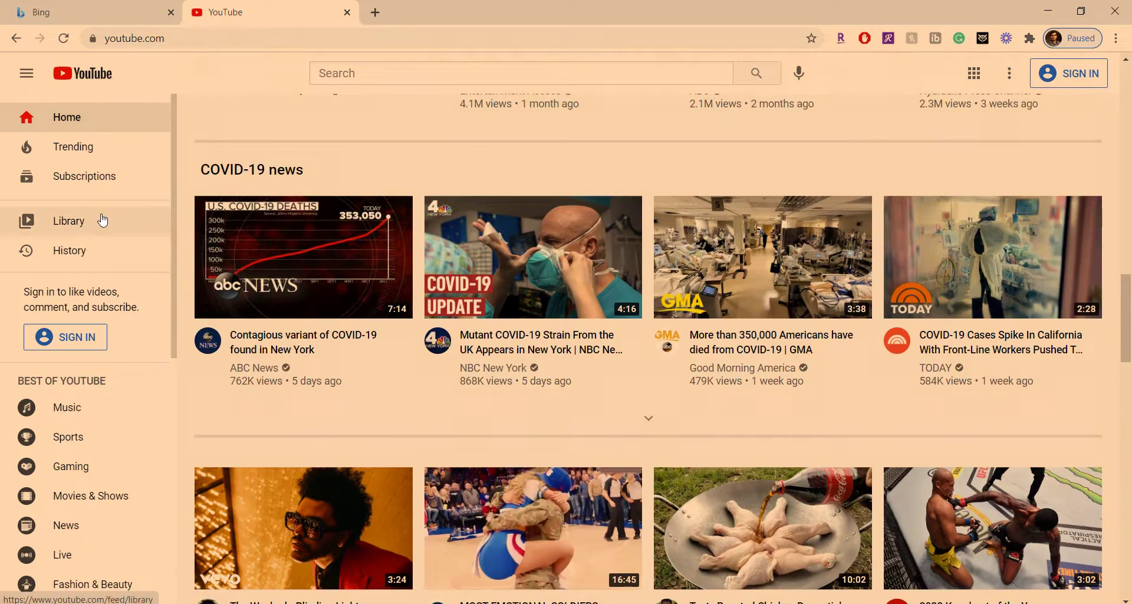
{"action": "scroll", "coordinate": [228, 165], "scroll_direction": "up", "scroll_amount": 10}
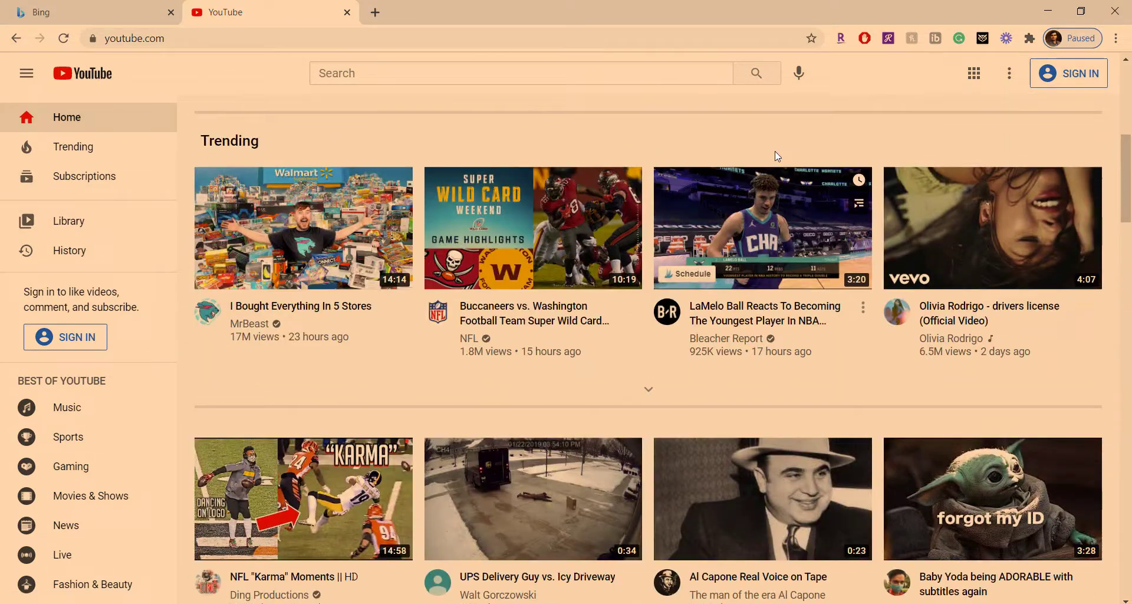
{"action": "left_click", "coordinate": [1009, 74]}
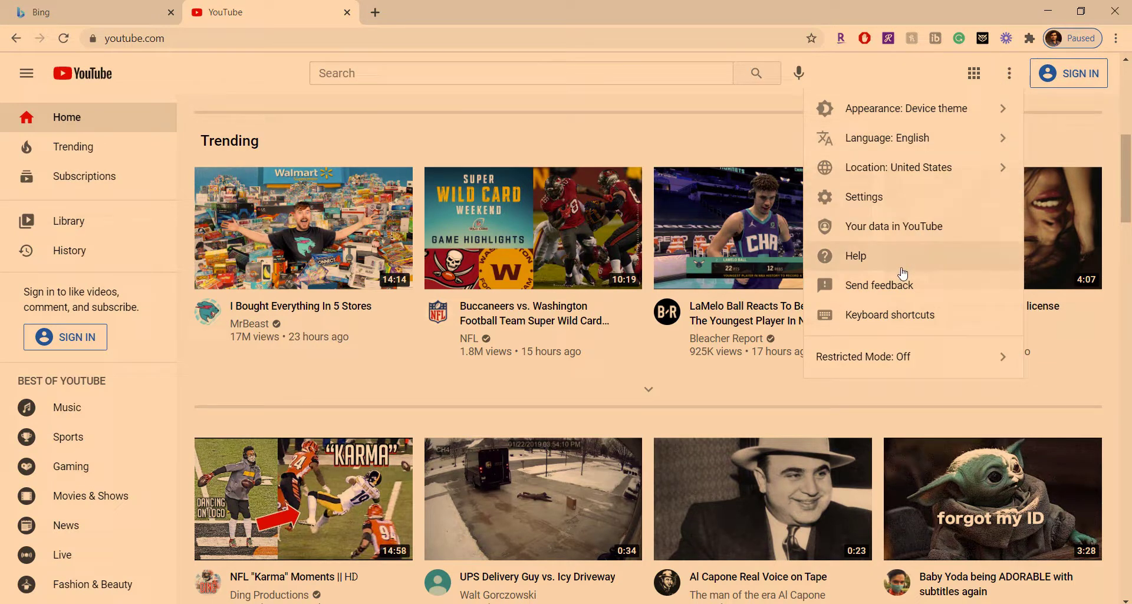
{"action": "left_click", "coordinate": [907, 361]}
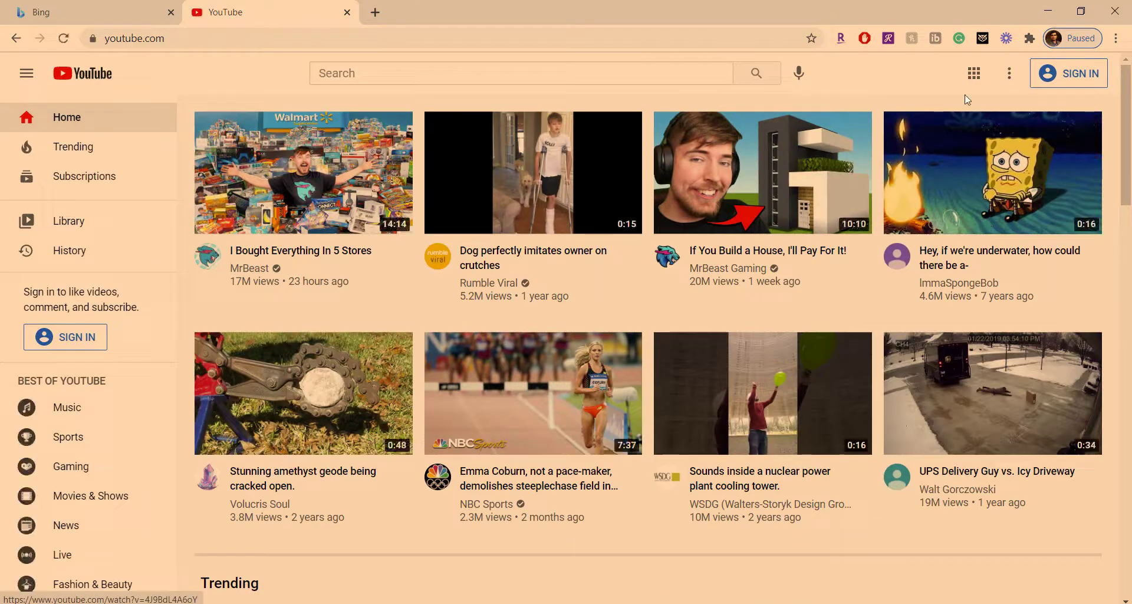
{"action": "left_click", "coordinate": [974, 73]}
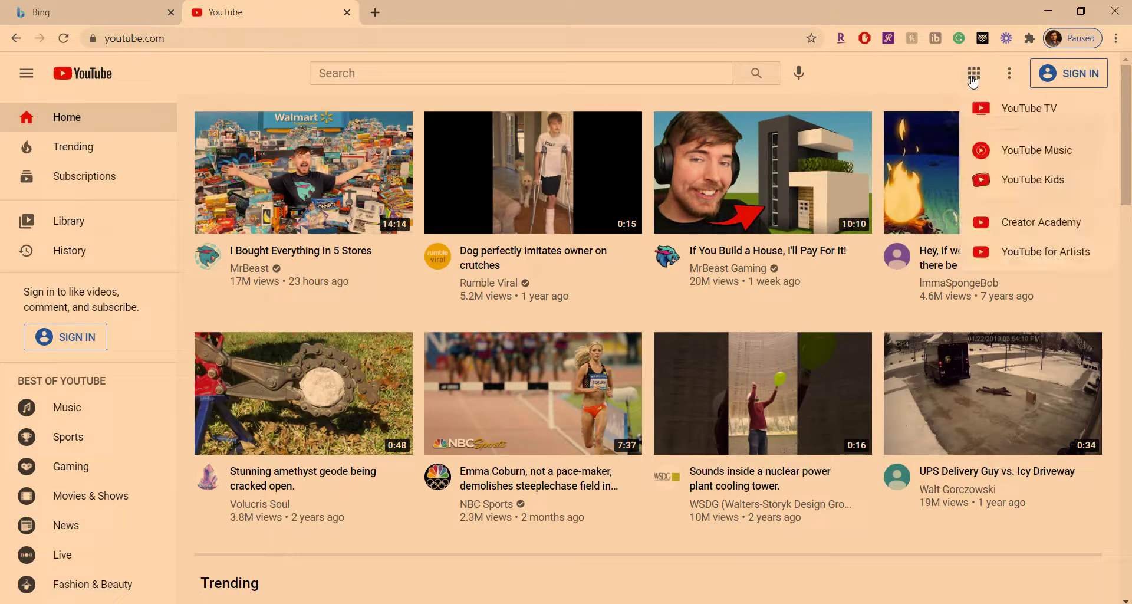
{"action": "left_click", "coordinate": [1007, 74]}
{"action": "left_click", "coordinate": [938, 356]}
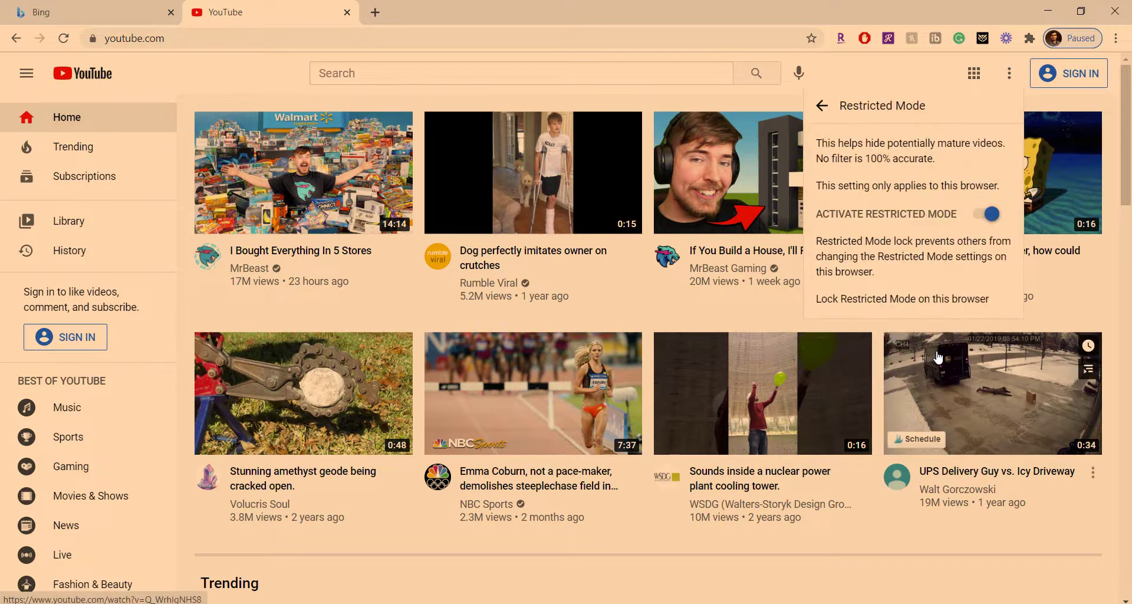
{"action": "left_click", "coordinate": [983, 216]}
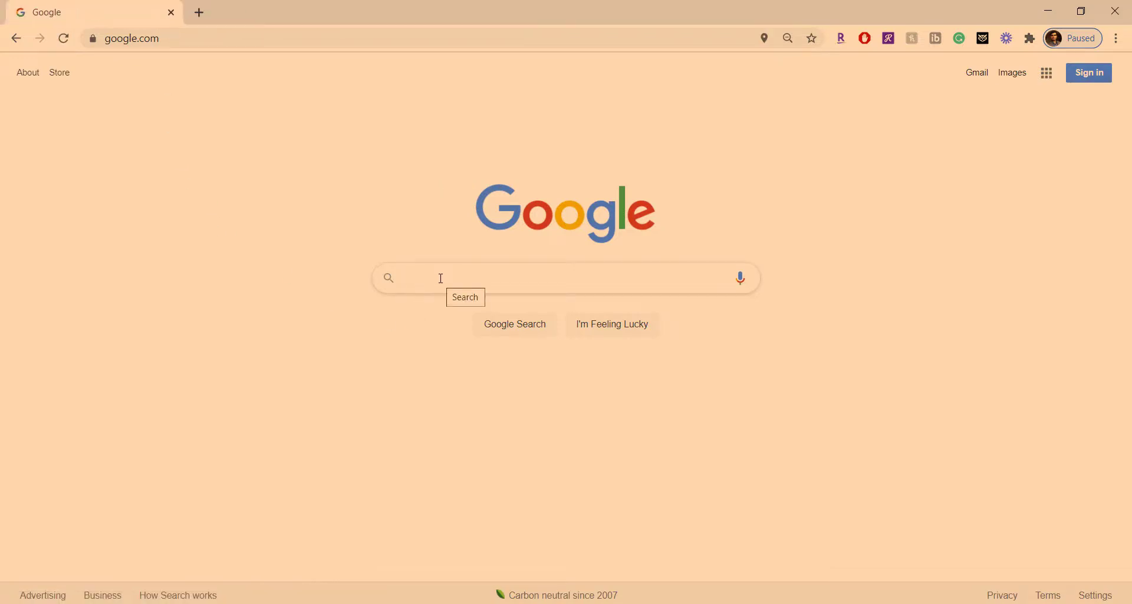
Search Google for the suggested 'test internet speed' and scroll through the results
{"action": "type", "text": "test"}
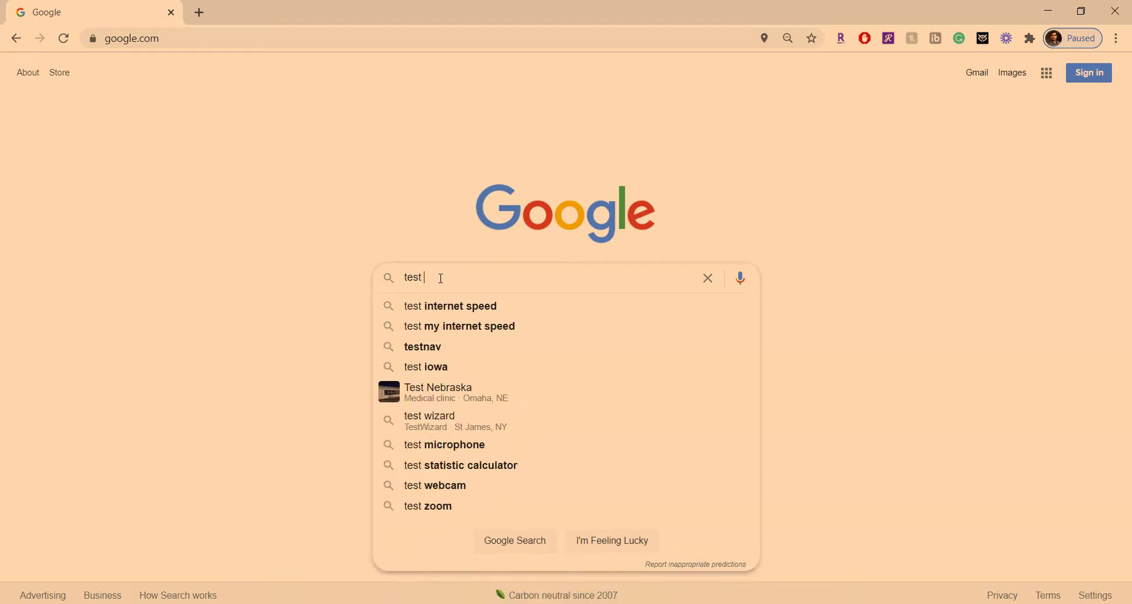
{"action": "type", "text": " inter"}
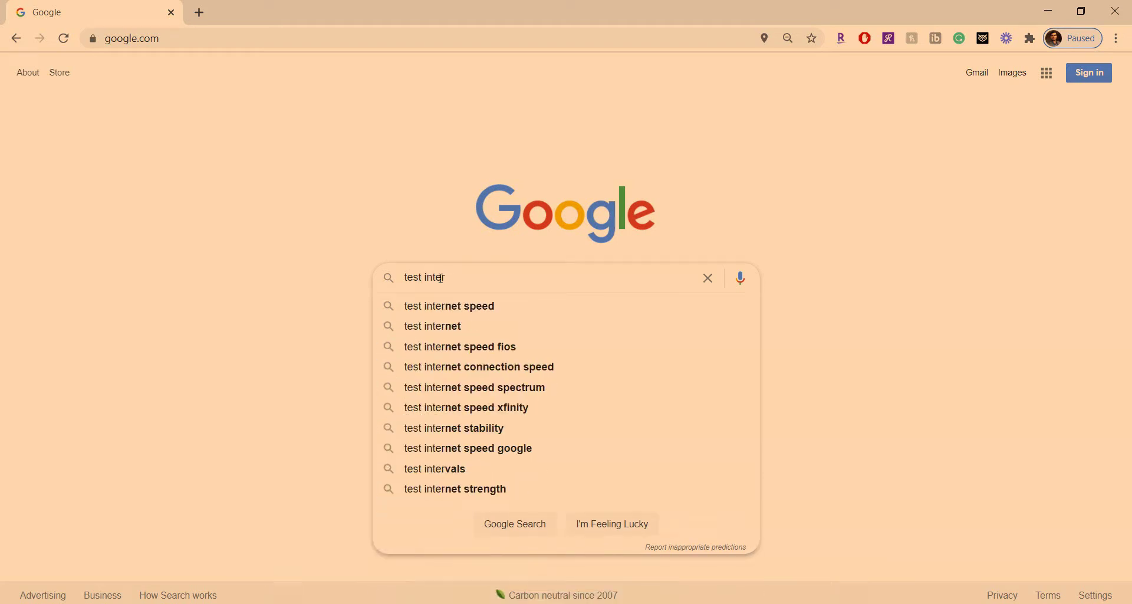
{"action": "key", "text": "Down"}
{"action": "key", "text": "Return"}
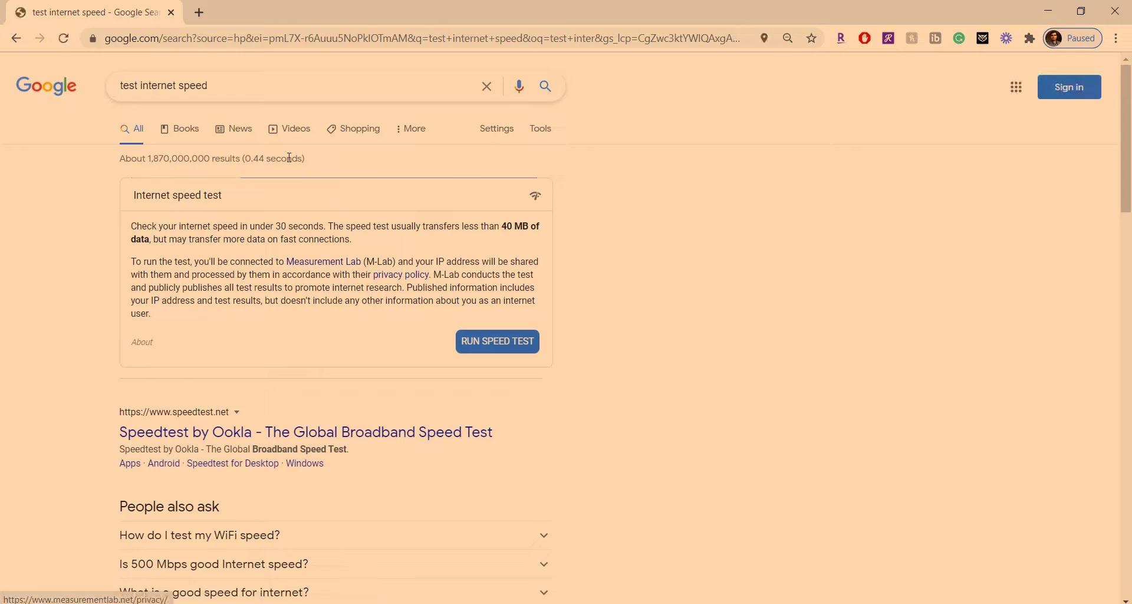
{"action": "scroll", "coordinate": [189, 293], "scroll_direction": "down", "scroll_amount": 8}
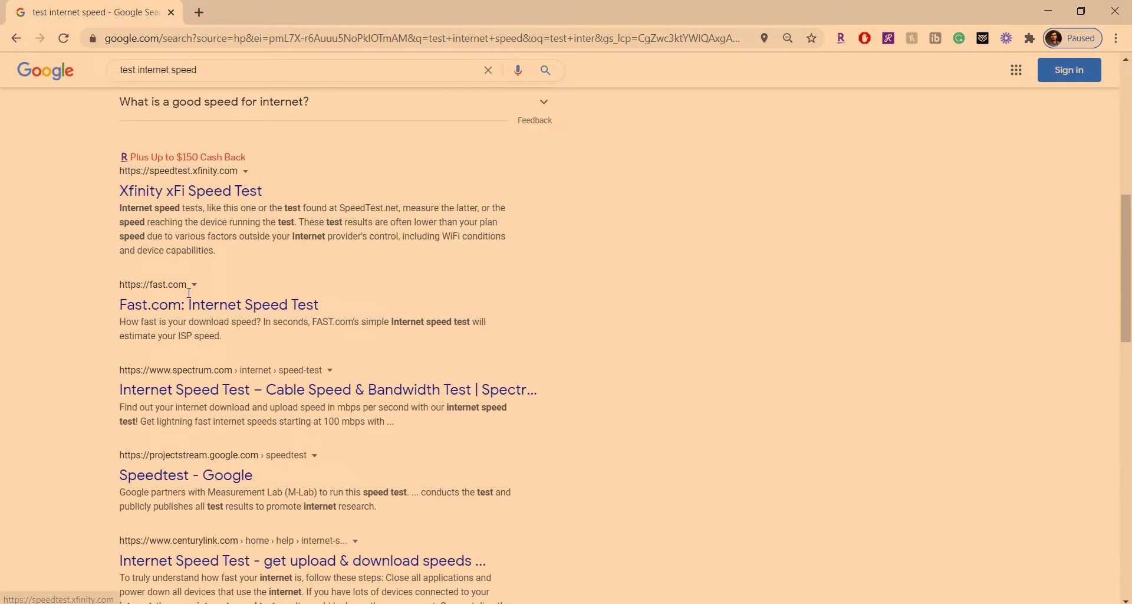
{"action": "scroll", "coordinate": [189, 293], "scroll_direction": "down", "scroll_amount": 2}
{"action": "scroll", "coordinate": [114, 242], "scroll_direction": "up", "scroll_amount": 3}
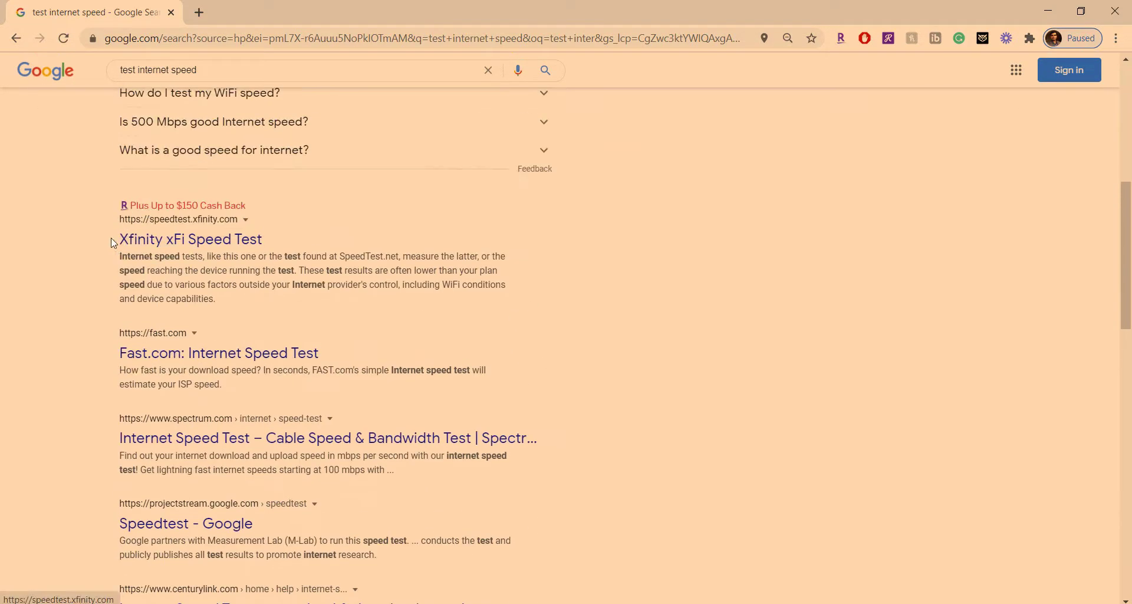
{"action": "left_click_drag", "start_coordinate": [114, 243], "coordinate": [213, 239]}
{"action": "scroll", "coordinate": [216, 248], "scroll_direction": "up", "scroll_amount": 5}
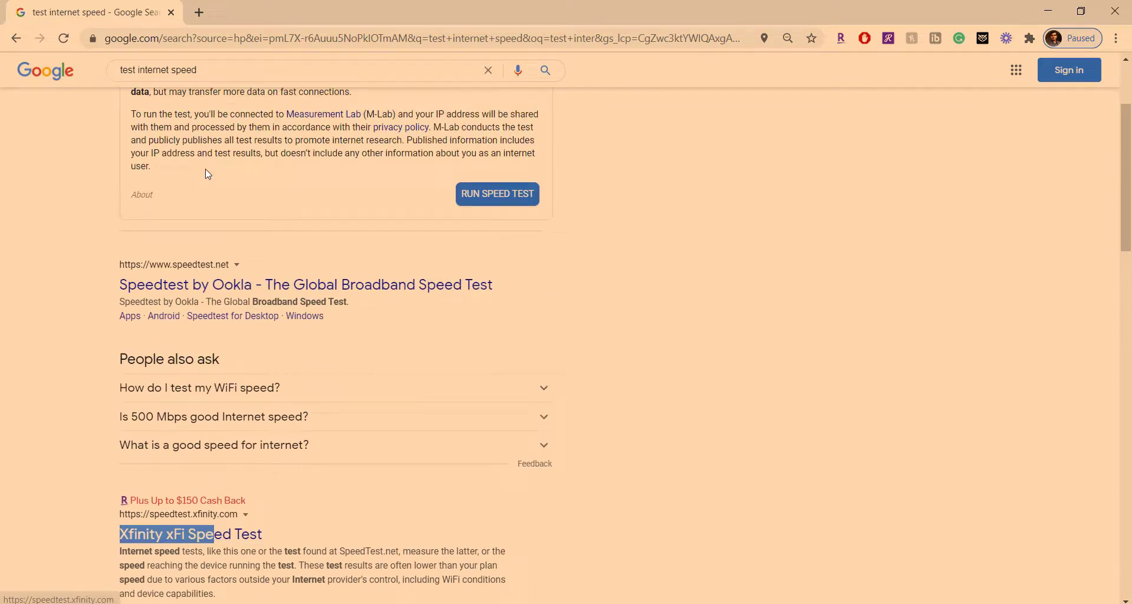
{"action": "scroll", "coordinate": [207, 173], "scroll_direction": "up", "scroll_amount": 3}
Search the quoted phrase "test internet speed" and browse the roughly 246,000 results
{"action": "left_click", "coordinate": [240, 87]}
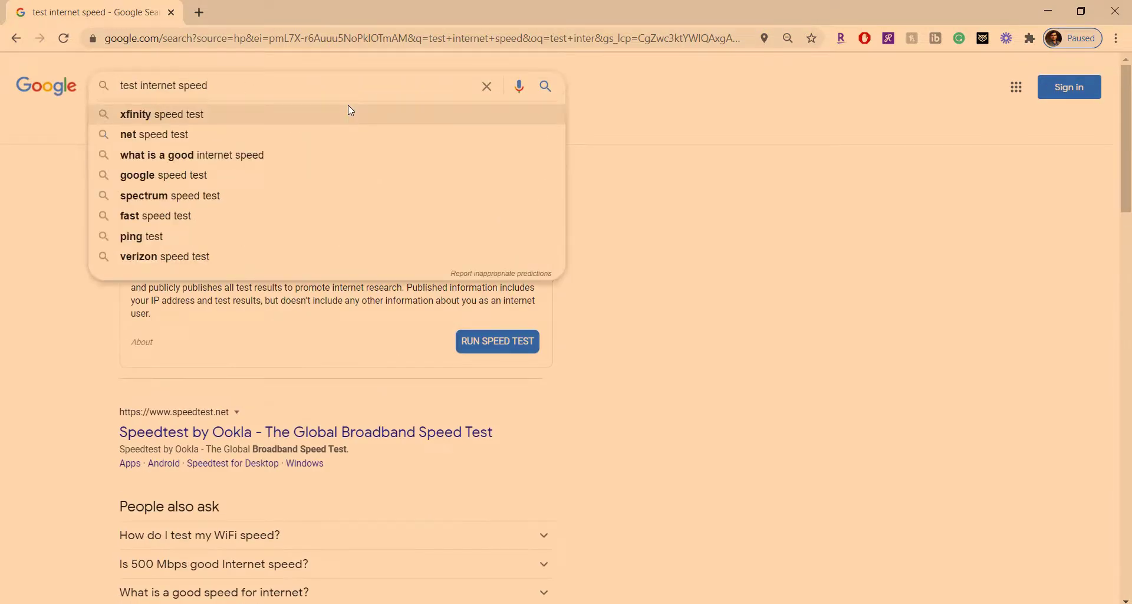
{"action": "type", "text": "'"}
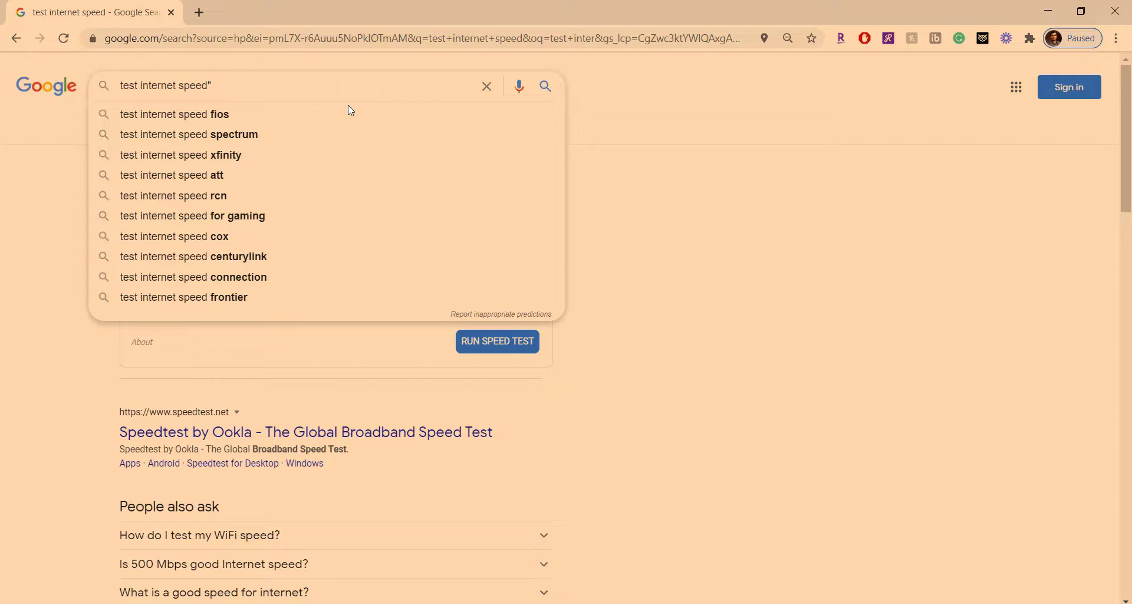
{"action": "type", "text": "\""}
{"action": "key", "text": "Return"}
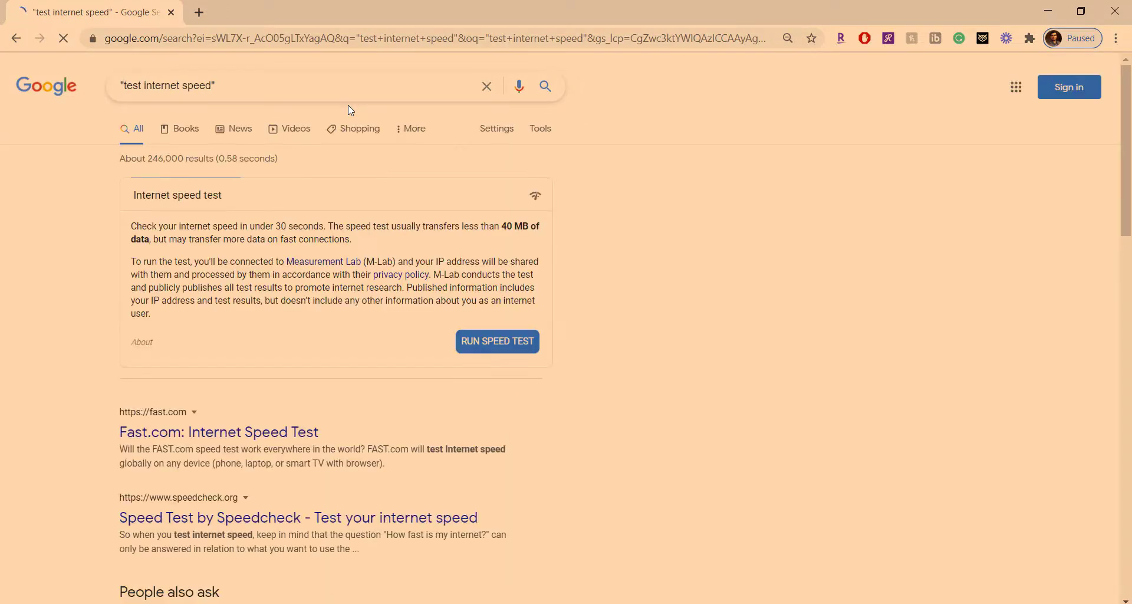
{"action": "scroll", "coordinate": [349, 351], "scroll_direction": "down", "scroll_amount": 1}
{"action": "scroll", "coordinate": [349, 351], "scroll_direction": "down", "scroll_amount": 2}
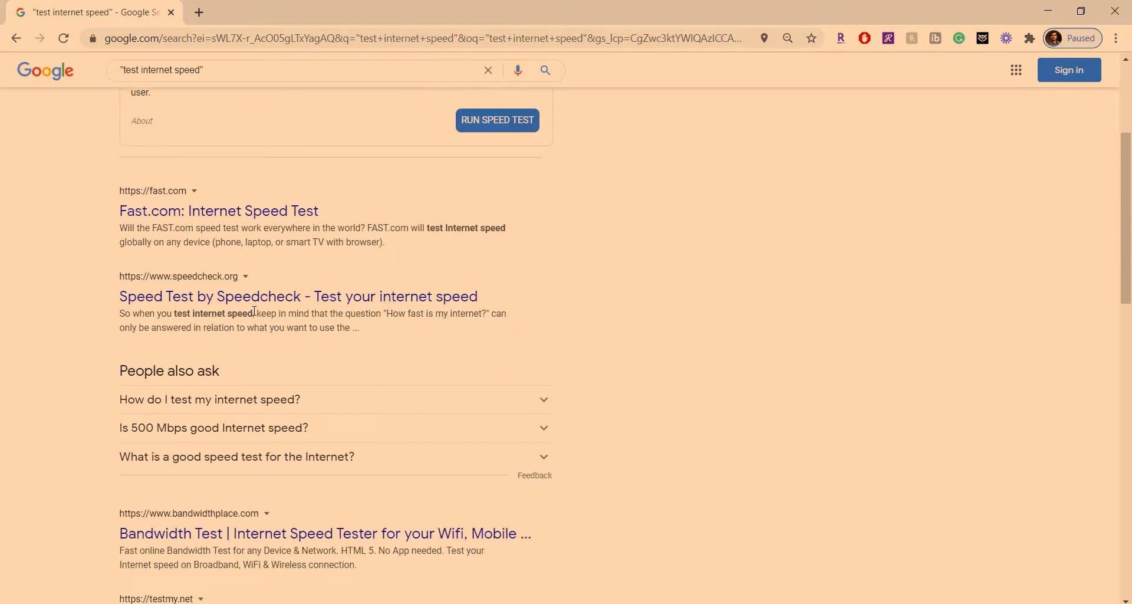
{"action": "scroll", "coordinate": [136, 296], "scroll_direction": "down", "scroll_amount": 5}
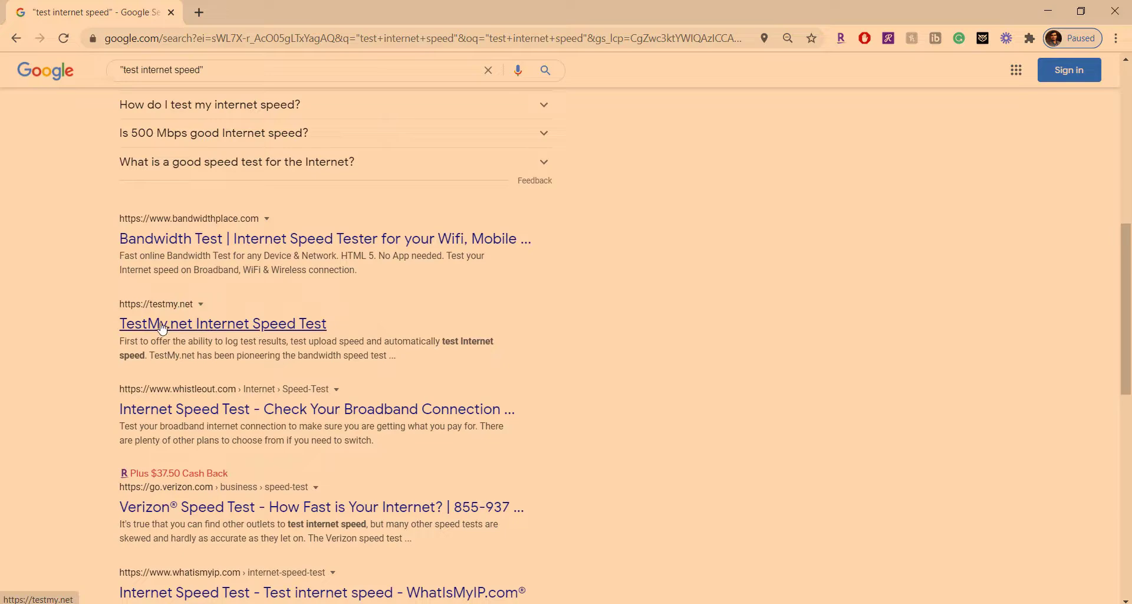
{"action": "scroll", "coordinate": [142, 337], "scroll_direction": "down", "scroll_amount": 2}
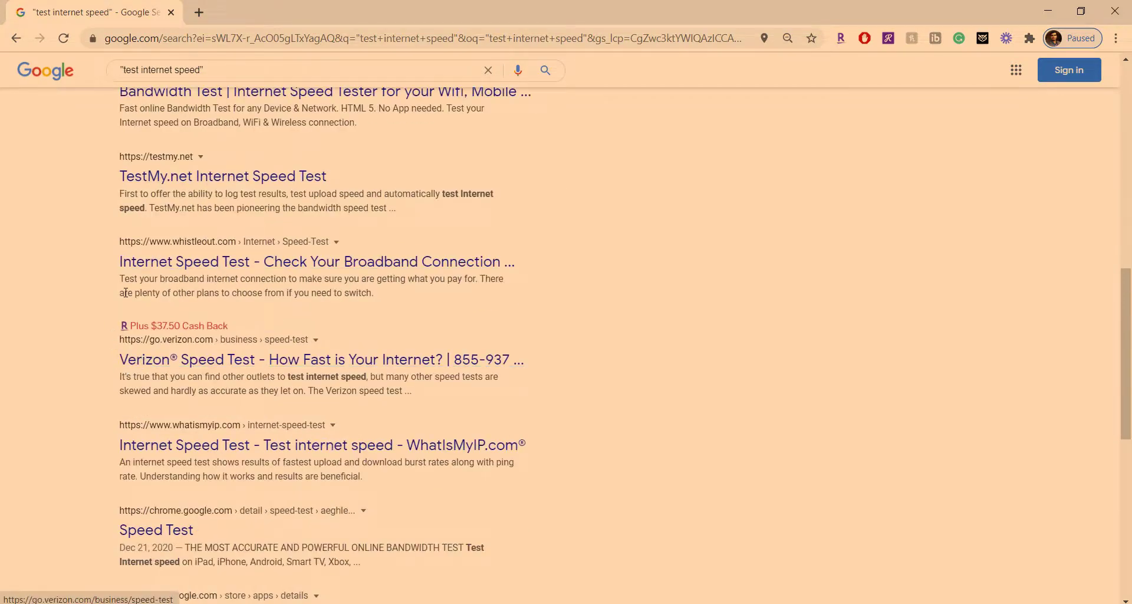
{"action": "scroll", "coordinate": [192, 236], "scroll_direction": "up", "scroll_amount": 10}
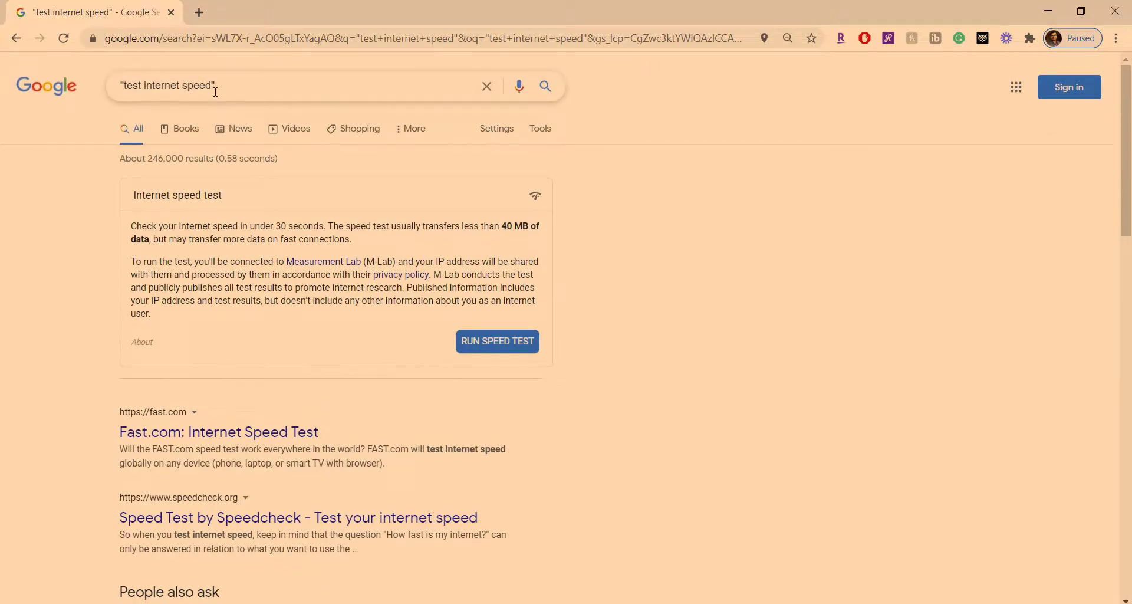
{"action": "left_click_drag", "start_coordinate": [211, 83], "coordinate": [123, 85]}
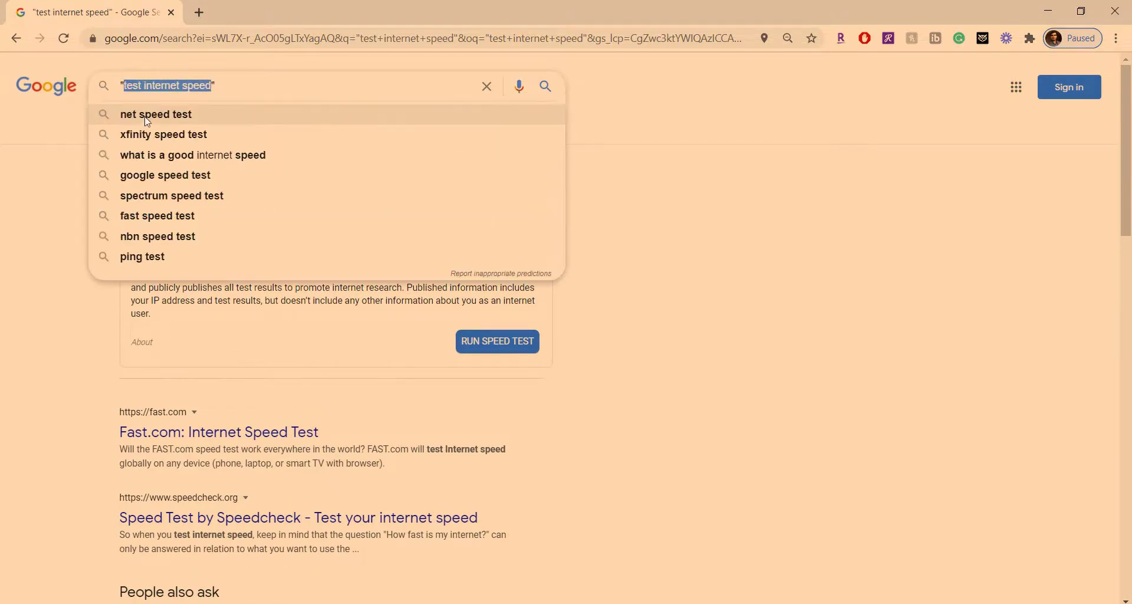
Find 'test internet speed' on the quoted results page and scroll through the matches
{"action": "left_click", "coordinate": [49, 181]}
{"action": "key", "text": "ctrl+f"}
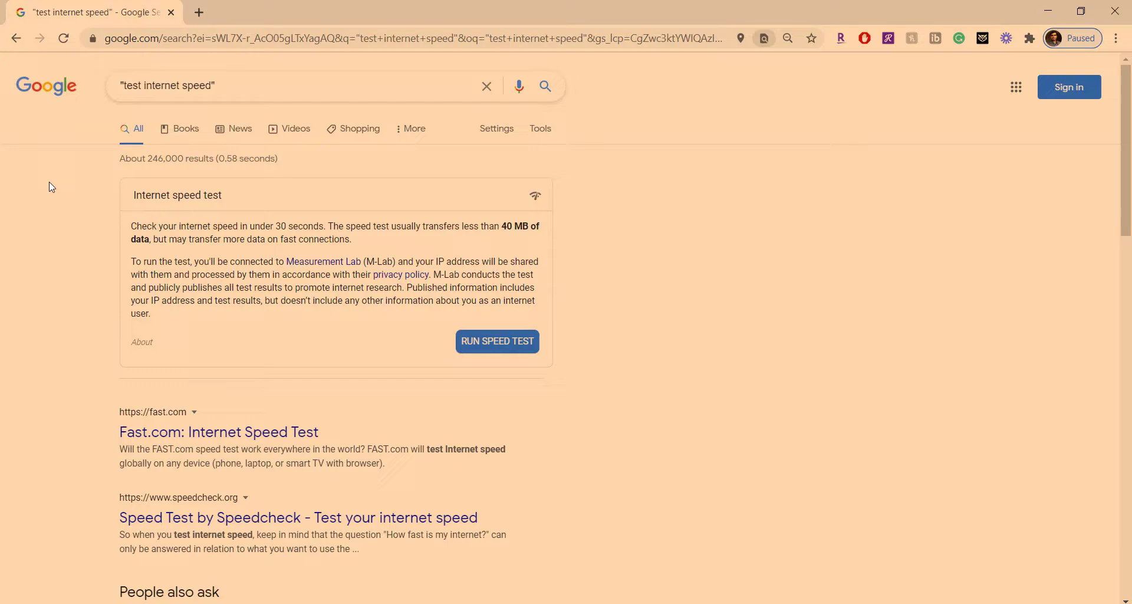
{"action": "scroll", "coordinate": [48, 183], "scroll_direction": "down", "scroll_amount": 12}
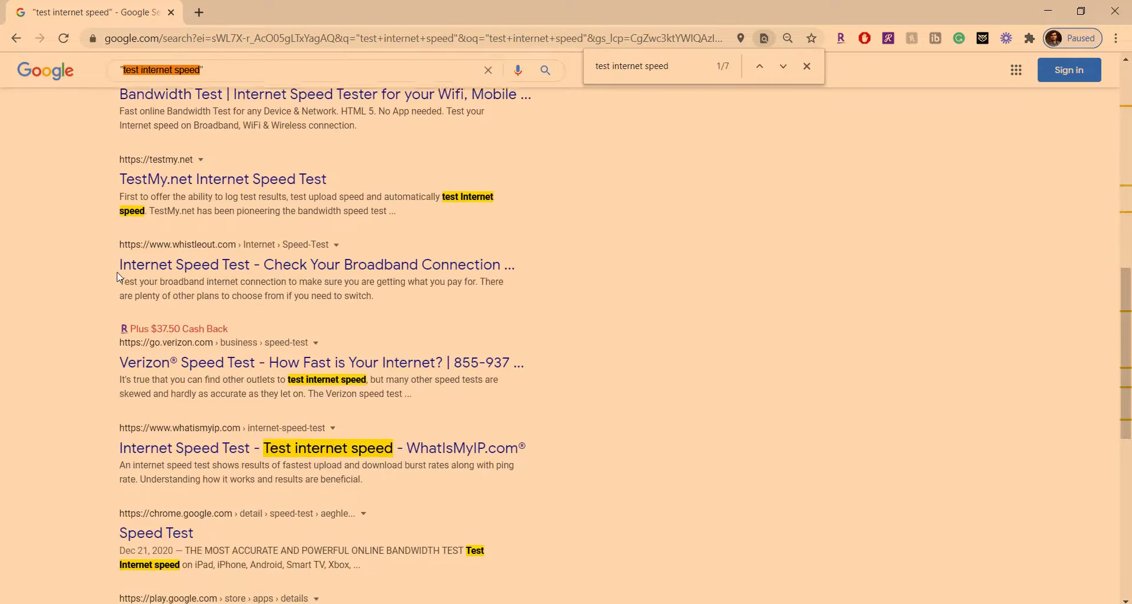
{"action": "scroll", "coordinate": [117, 273], "scroll_direction": "down", "scroll_amount": 7}
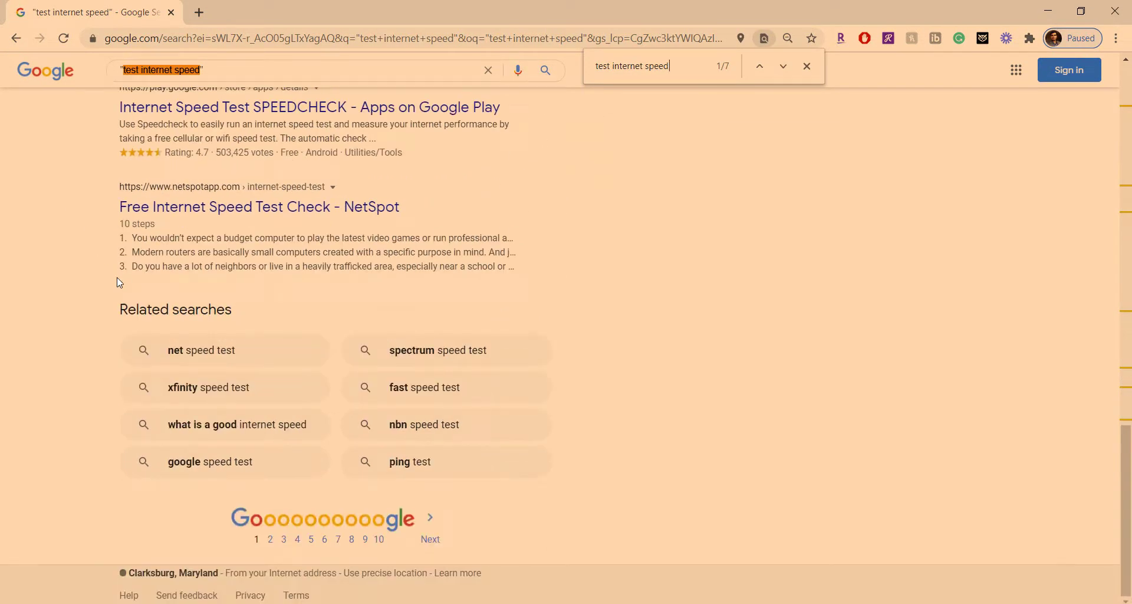
{"action": "scroll", "coordinate": [117, 278], "scroll_direction": "up", "scroll_amount": 9}
{"action": "scroll", "coordinate": [117, 282], "scroll_direction": "up", "scroll_amount": 10}
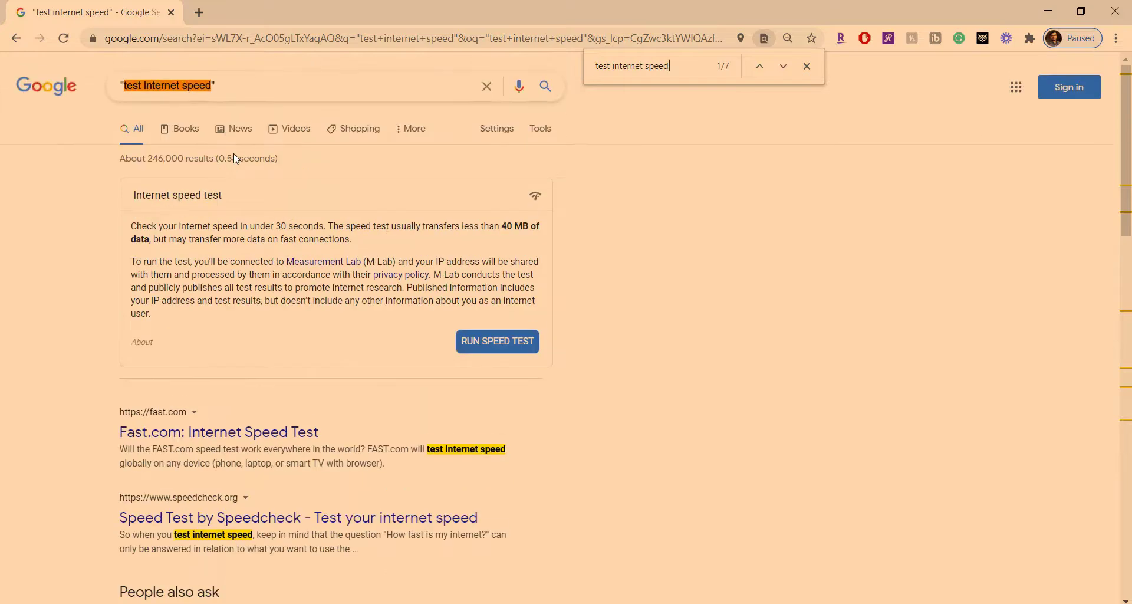
Remove both quotes, rerun the search, and find the phrase again, showing only 2 matches
{"action": "left_click", "coordinate": [248, 90]}
{"action": "key", "text": "BackSpace"}
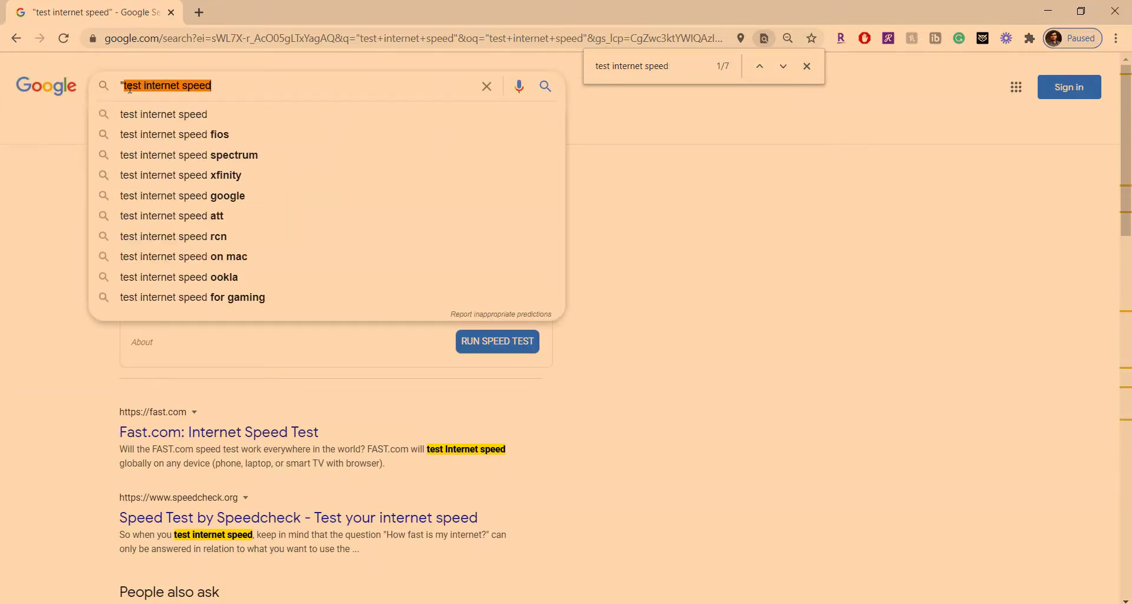
{"action": "key", "text": "BackSpace"}
{"action": "key", "text": "Return"}
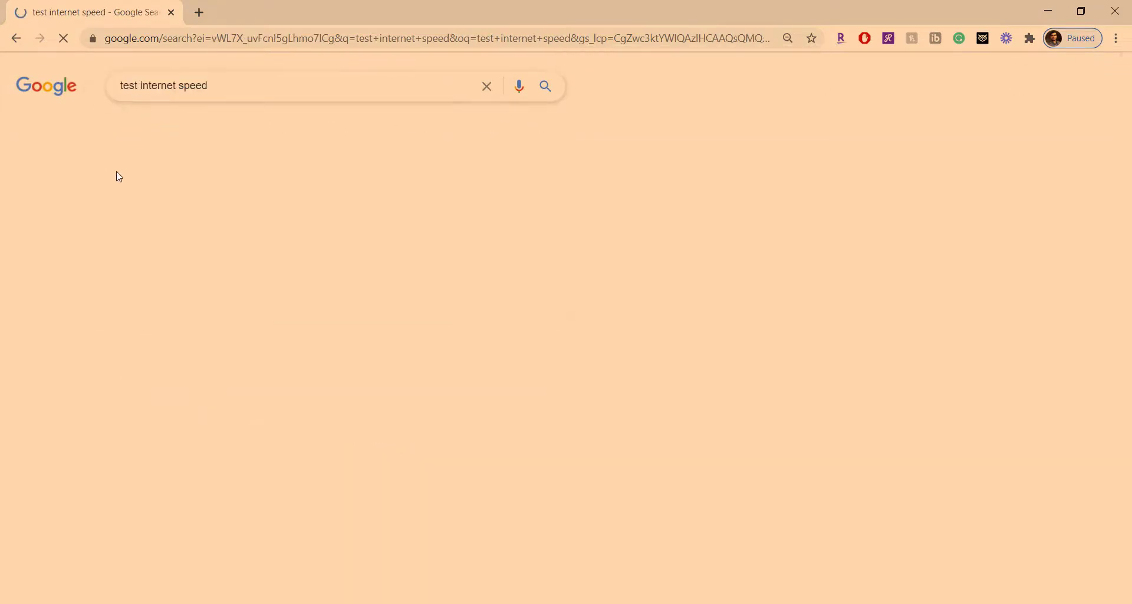
{"action": "key", "text": "ctrl+f"}
{"action": "key", "text": "Return"}
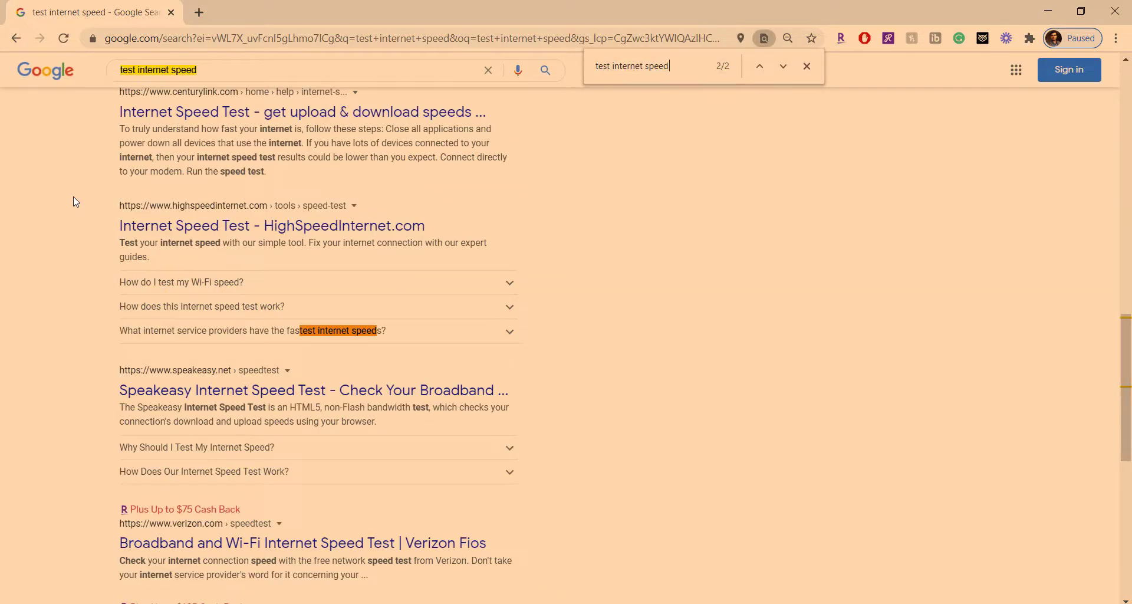
{"action": "scroll", "coordinate": [89, 254], "scroll_direction": "down", "scroll_amount": 2}
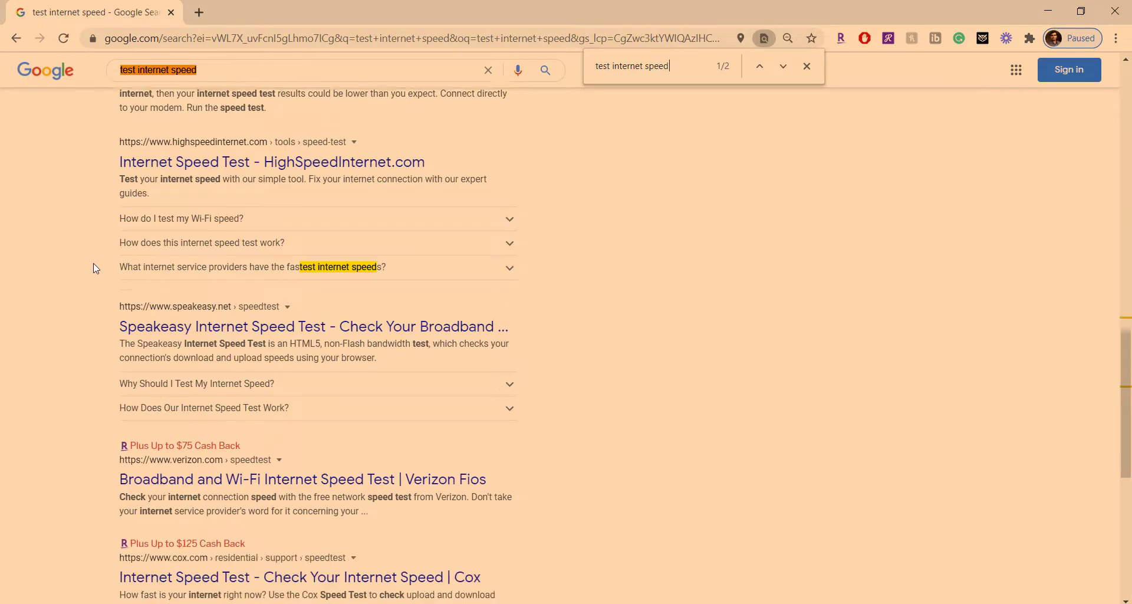
{"action": "scroll", "coordinate": [96, 268], "scroll_direction": "up", "scroll_amount": 2}
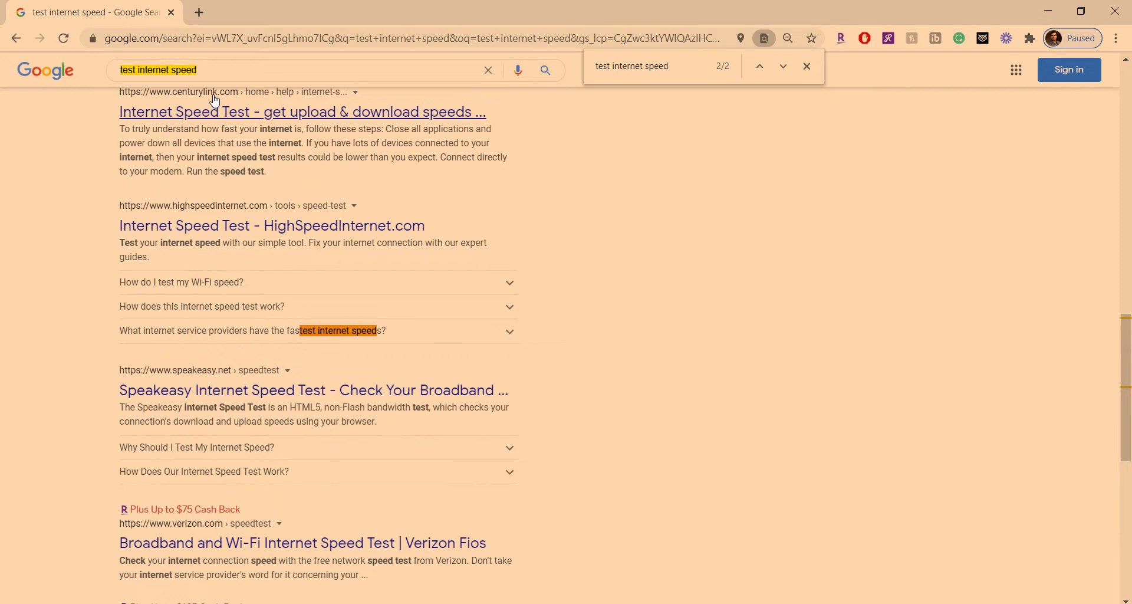
Restore the opening quote, rerun "test internet speed", and step to find match 2 of 8
{"action": "key", "text": "shift+Left"}
{"action": "key", "text": "shift+Left"}
{"action": "key", "text": "shift+Left"}
{"action": "key", "text": "shift+Left"}
{"action": "key", "text": "shift+Left"}
{"action": "key", "text": "shift+Left"}
{"action": "key", "text": "shift+Left"}
{"action": "key", "text": "shift+Left"}
{"action": "key", "text": "shift+Left"}
{"action": "key", "text": "shift+Left"}
{"action": "key", "text": "shift+Left"}
{"action": "key", "text": "shift+Left"}
{"action": "key", "text": "shift+Left"}
{"action": "key", "text": "shift+Left"}
{"action": "key", "text": "shift+Left"}
{"action": "key", "text": "shift+Left"}
{"action": "key", "text": "shift+Left"}
{"action": "key", "text": "shift+Left"}
{"action": "key", "text": "shift+Left"}
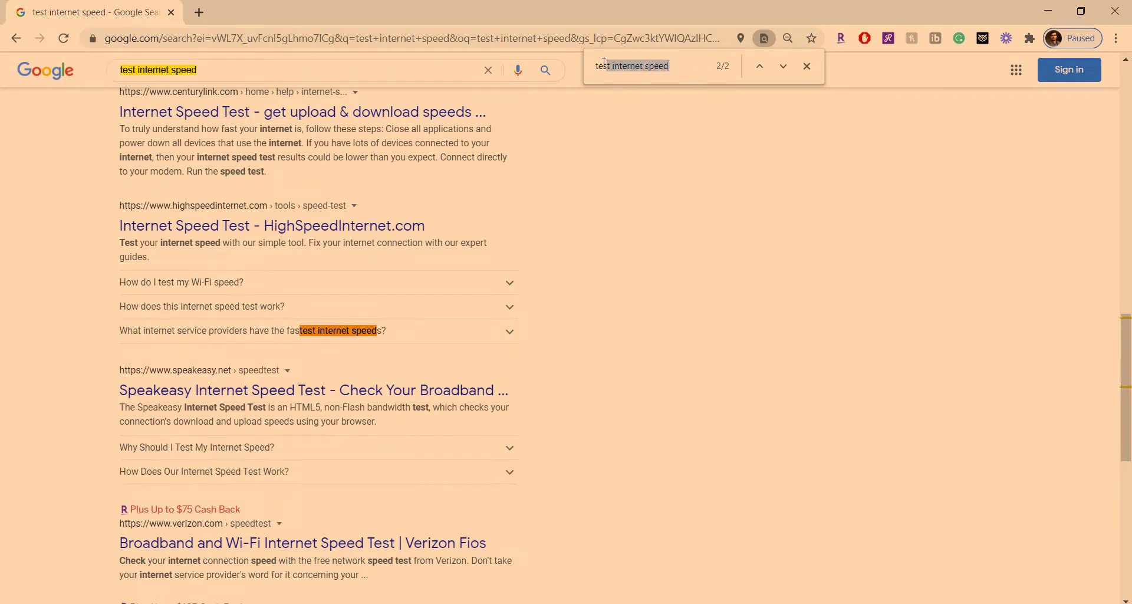
{"action": "left_click", "coordinate": [355, 71]}
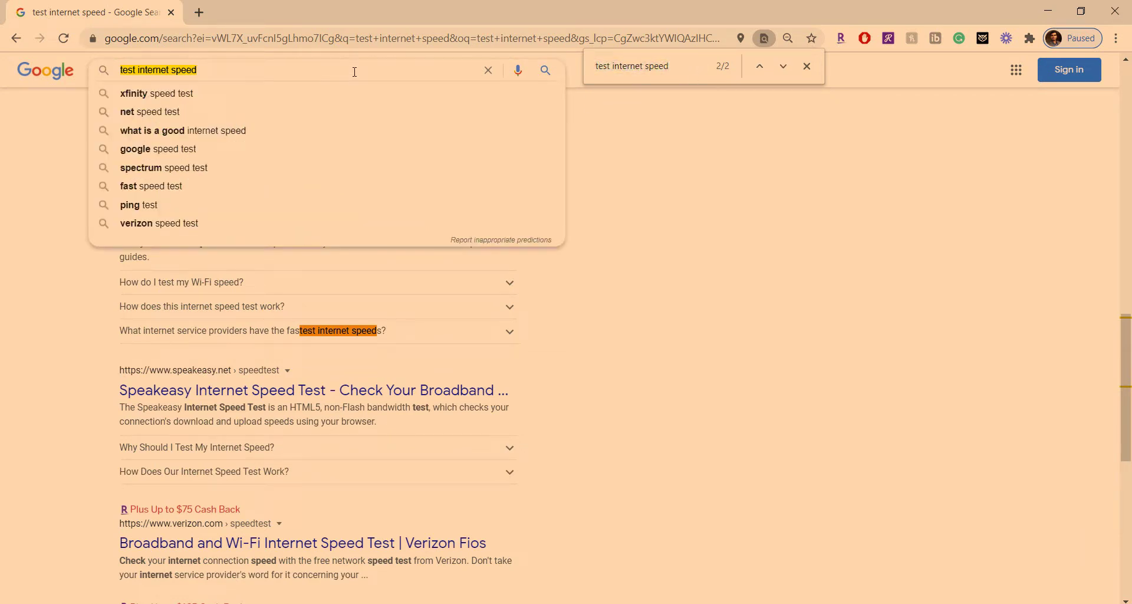
{"action": "left_click", "coordinate": [121, 70]}
{"action": "type", "text": "\""}
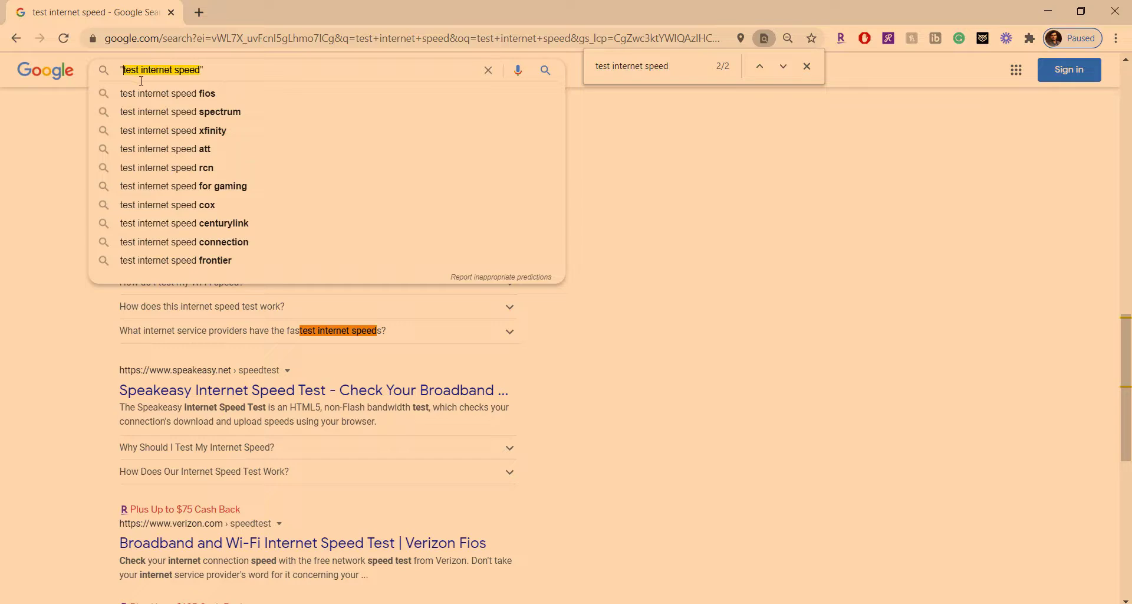
{"action": "key", "text": "Return"}
{"action": "key", "text": "ctrl+f"}
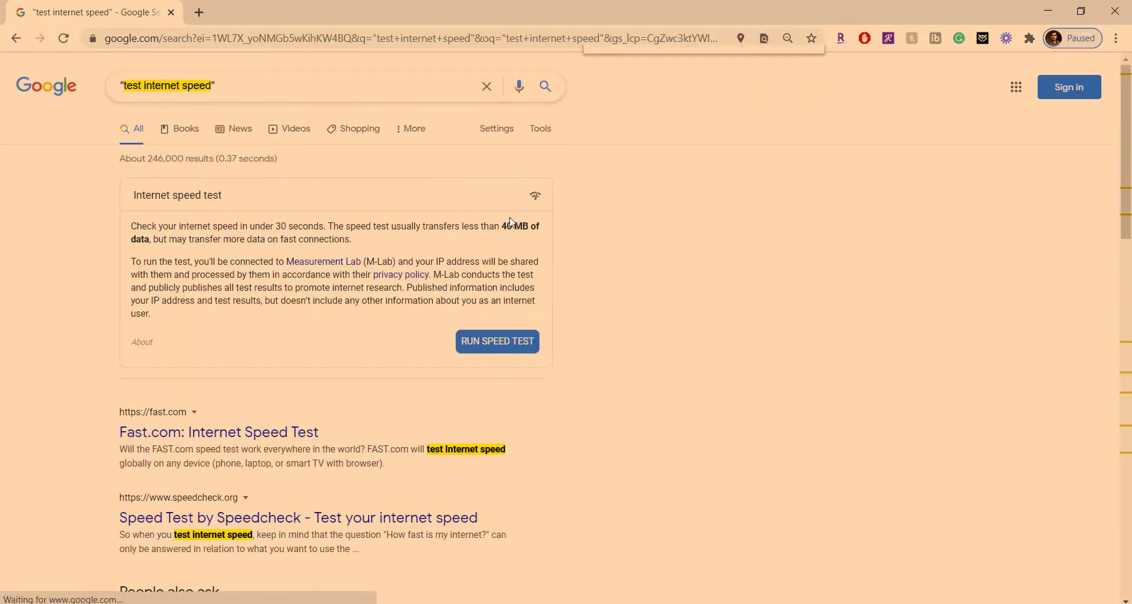
{"action": "key", "text": "Return"}
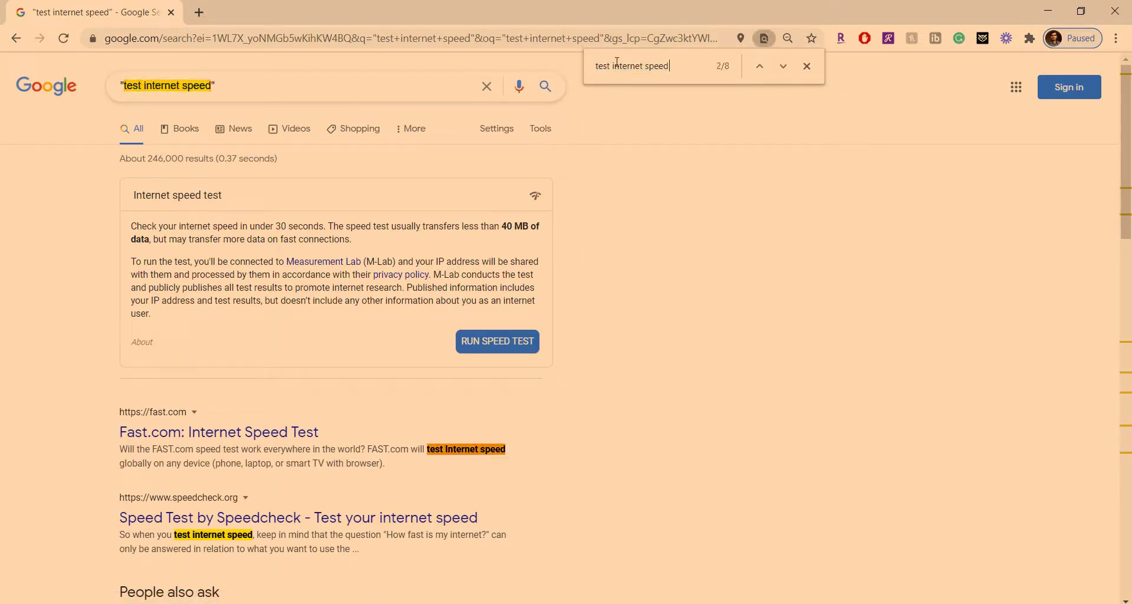
{"action": "left_click_drag", "start_coordinate": [671, 66], "coordinate": [721, 67]}
Return to the Google homepage via the Google logo on the results page
{"action": "left_click", "coordinate": [61, 95]}
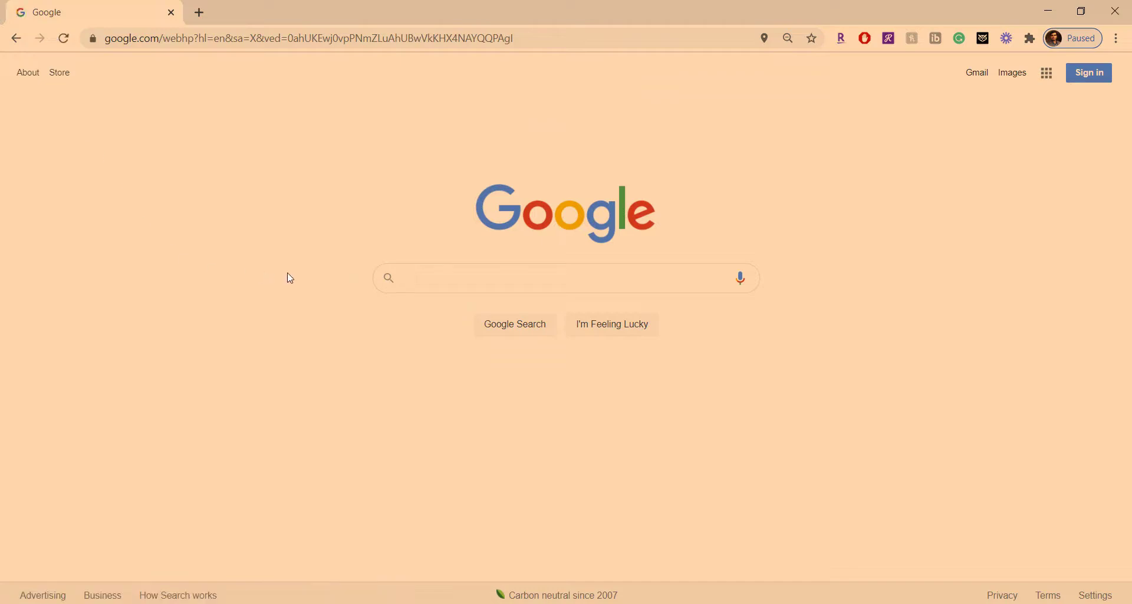